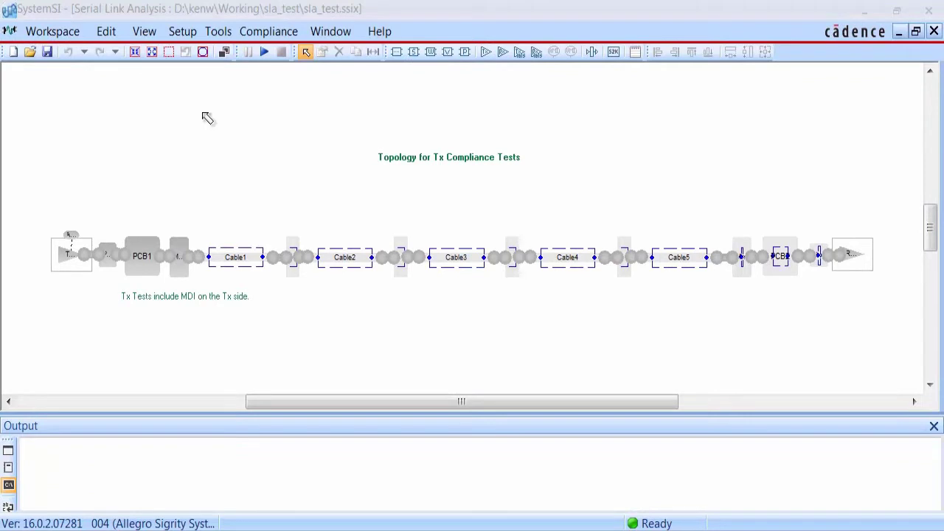
Zoom the Tx compliance view onto Tx1, Pkg1, PCB1, the MDI block and Cable1
left_click(167, 57)
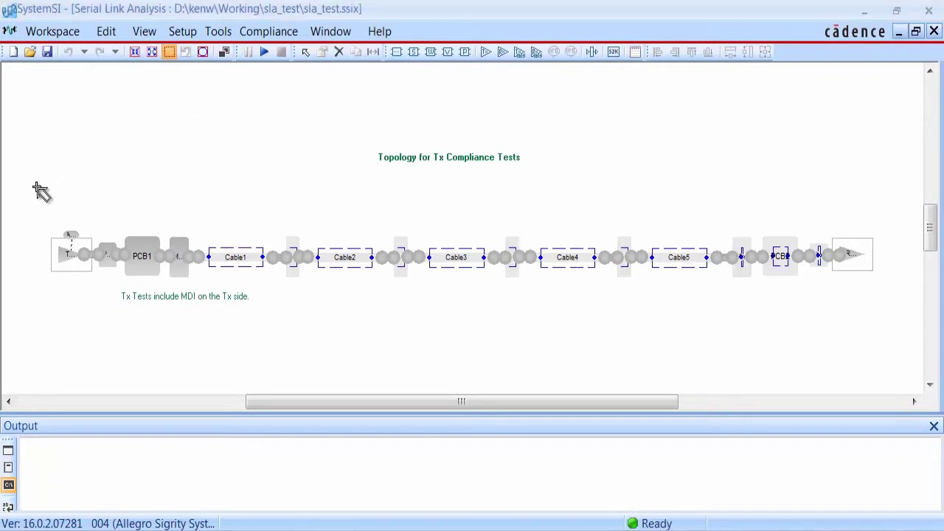
left_click_drag(28, 180, 377, 340)
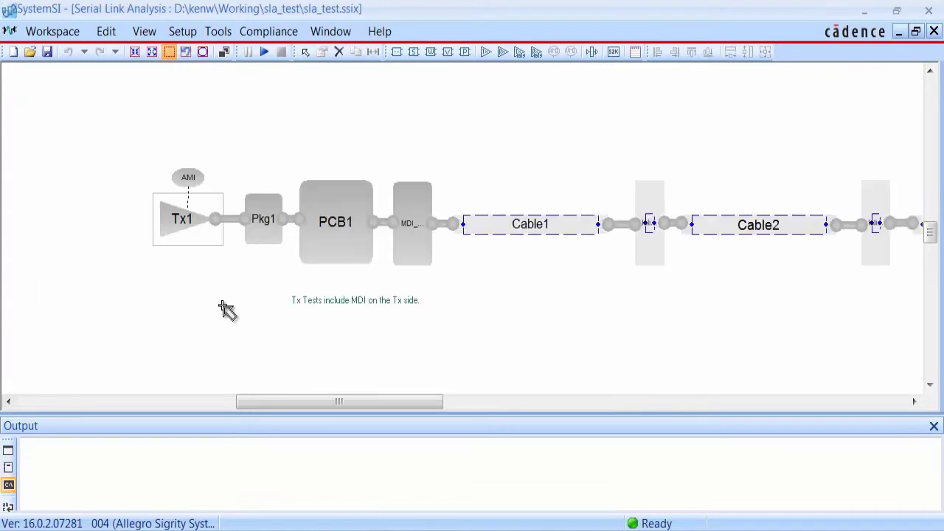
left_click(305, 51)
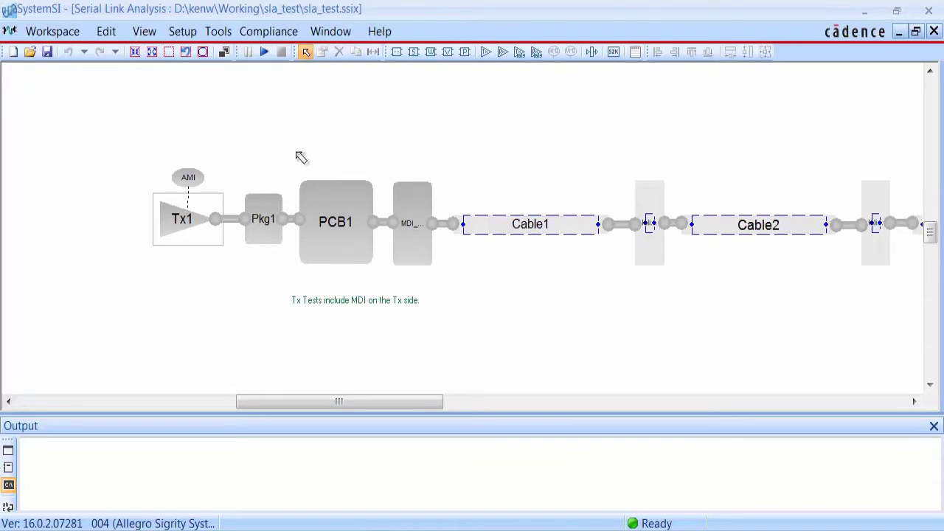
double_click(412, 260)
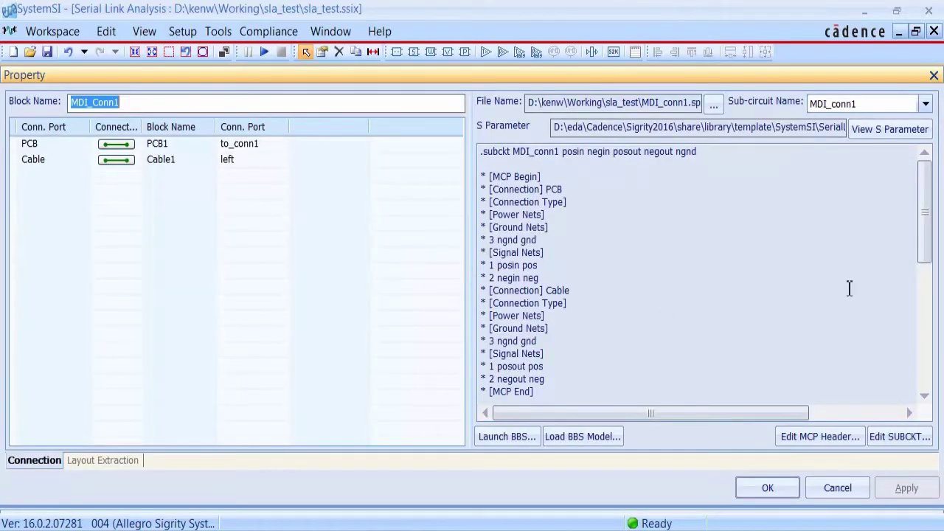
left_click(885, 130)
left_click(771, 483)
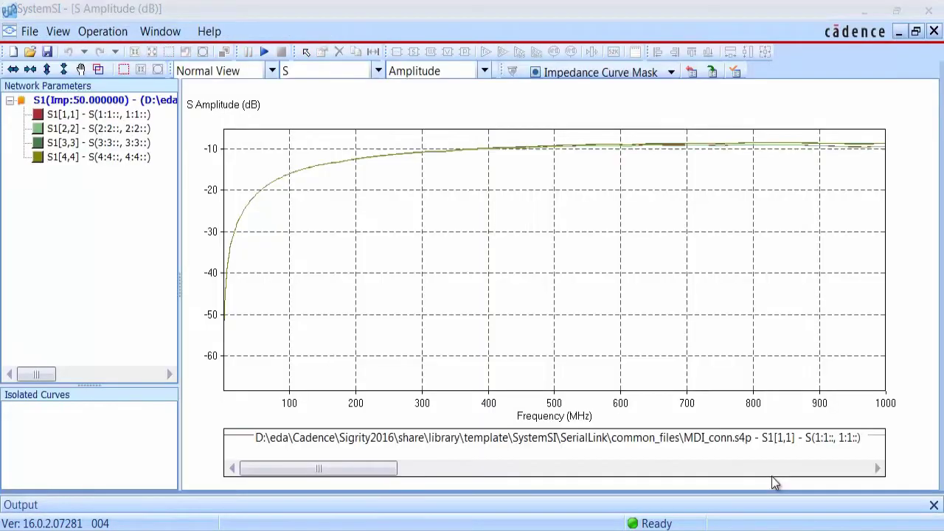
left_click(107, 118)
right_click(107, 118)
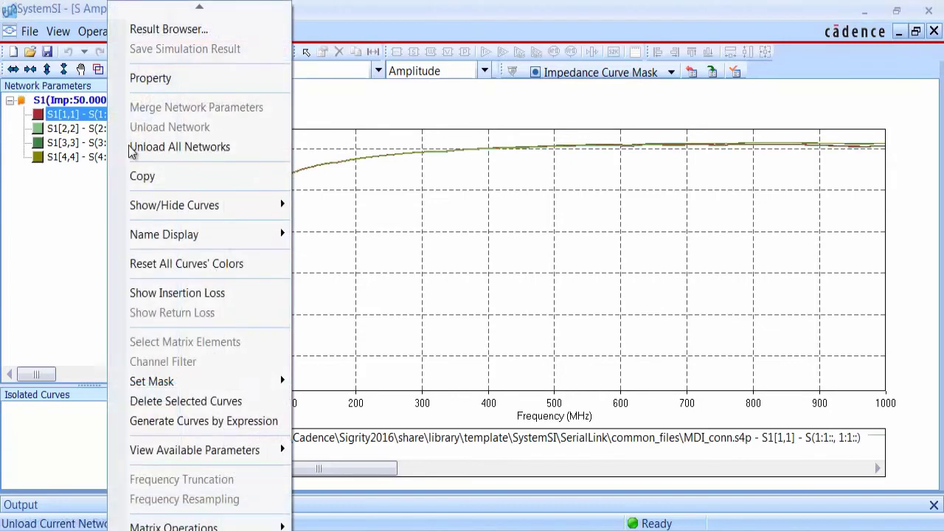
left_click(182, 295)
right_click(439, 224)
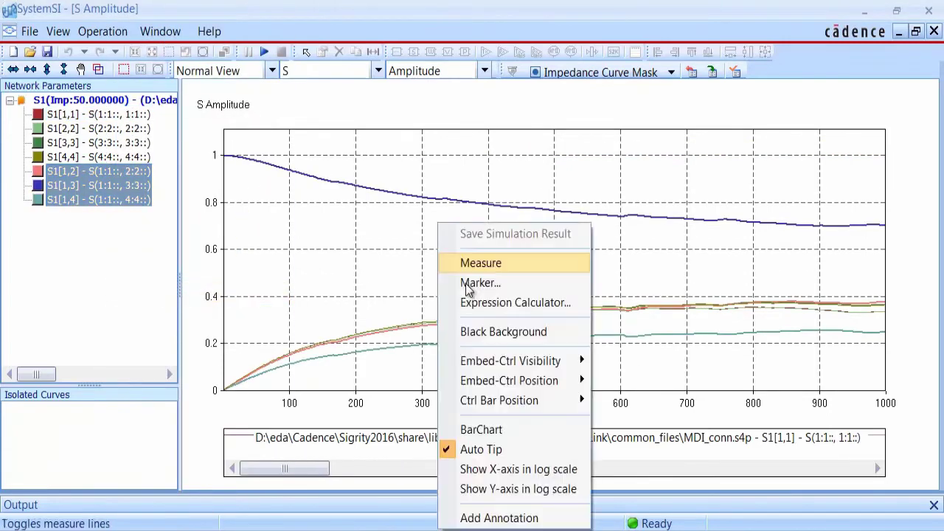
left_click(552, 489)
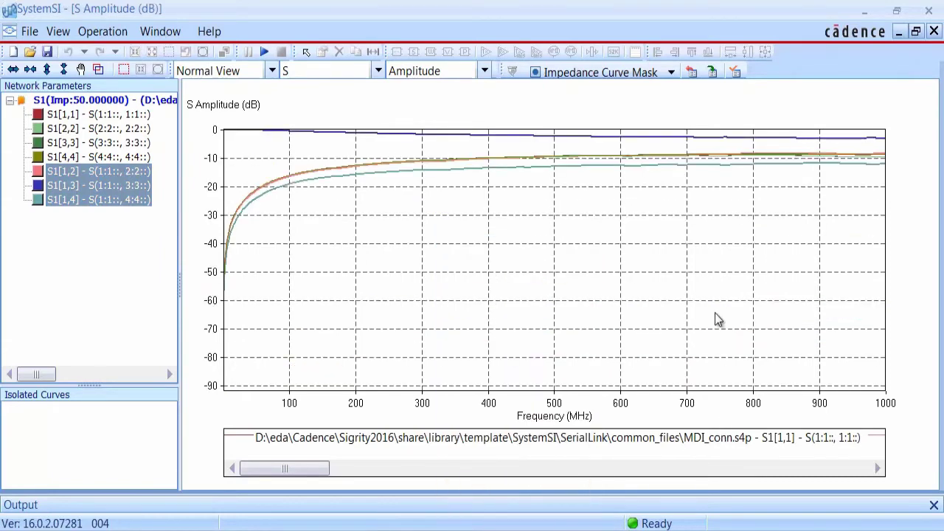
Close the S-parameter plot, deselect the MDI block, and fit the full Tx1-to-Rx1 topology in view
left_click(934, 32)
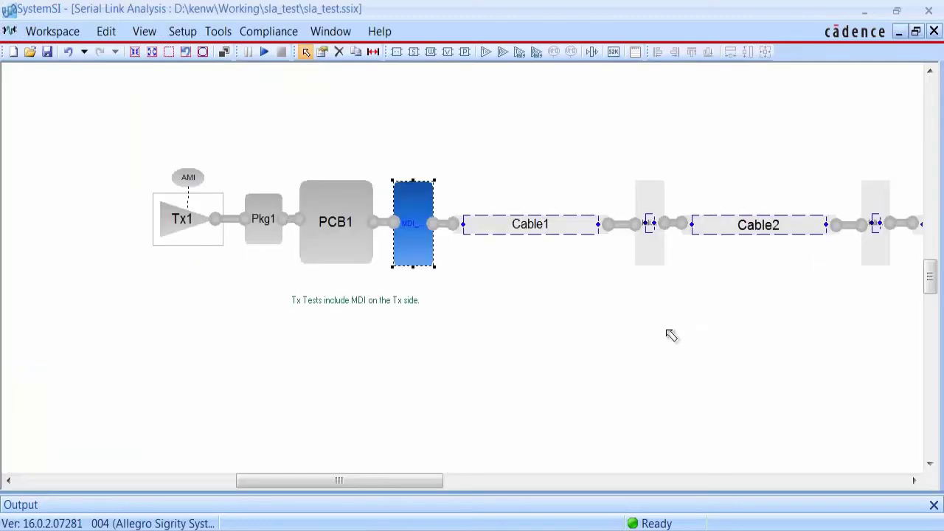
left_click(572, 378)
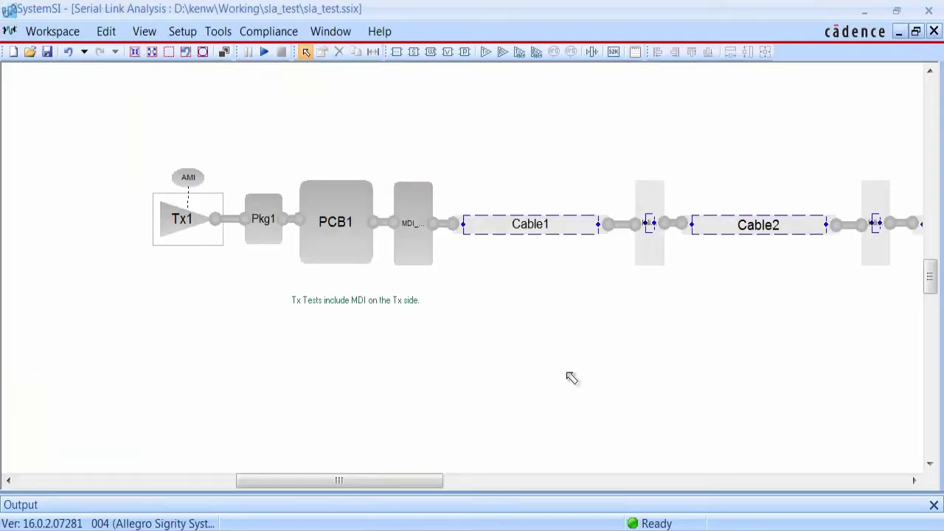
left_click_drag(344, 480, 602, 492)
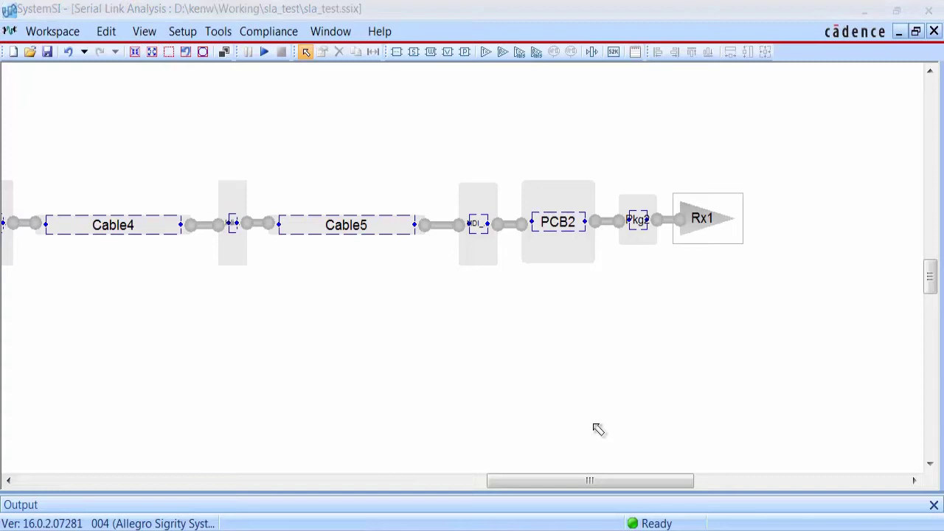
left_click(203, 55)
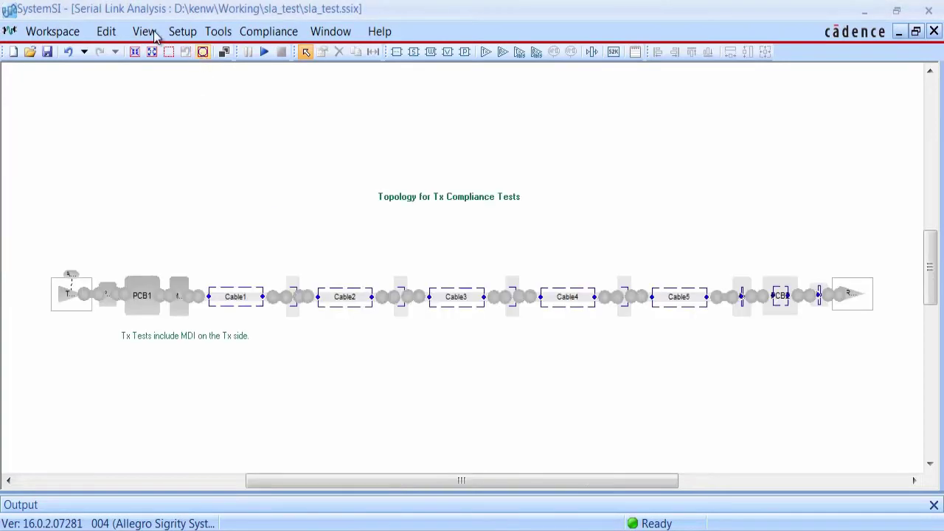
left_click(144, 33)
Show the Workflow pane and choose all 100BASE-T1 Tx compliance tests, leaving out Test mode 4
mouse_move(160, 72)
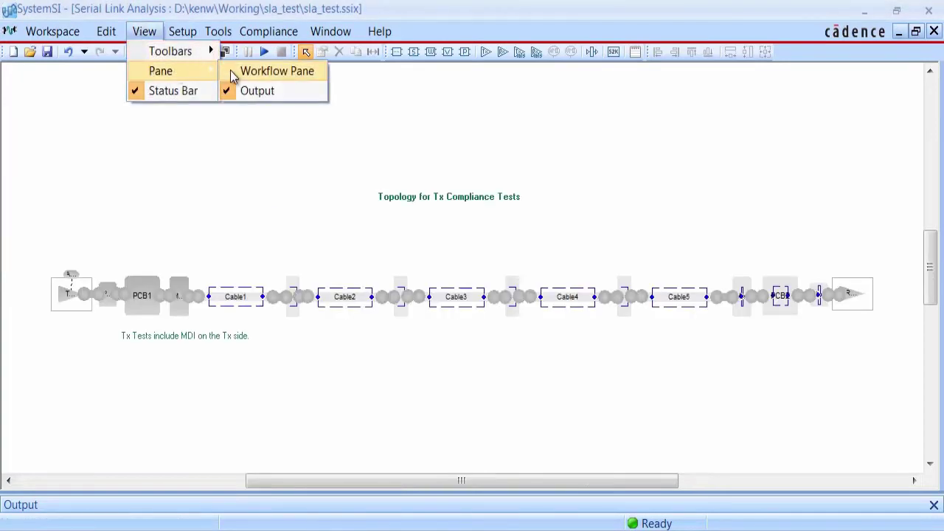
left_click(233, 72)
left_click(102, 99)
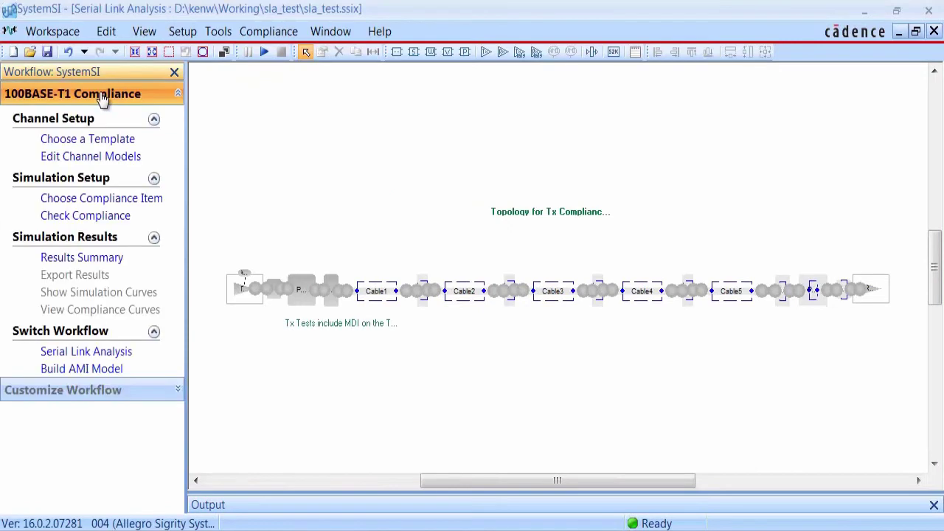
left_click(103, 201)
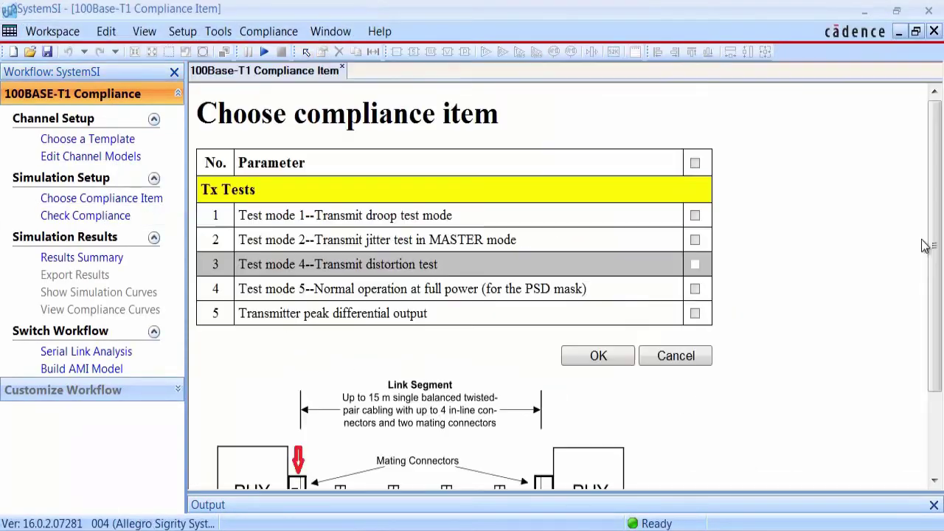
left_click_drag(935, 235, 941, 294)
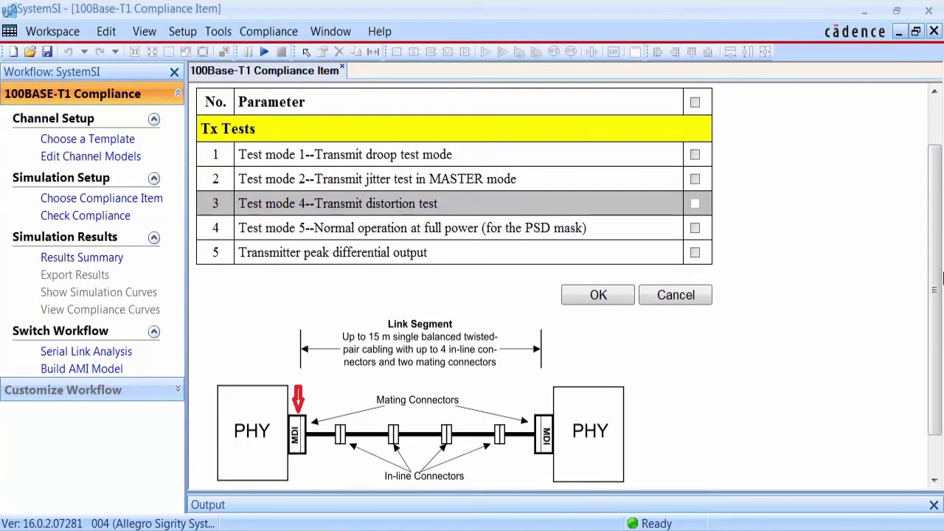
left_click(695, 104)
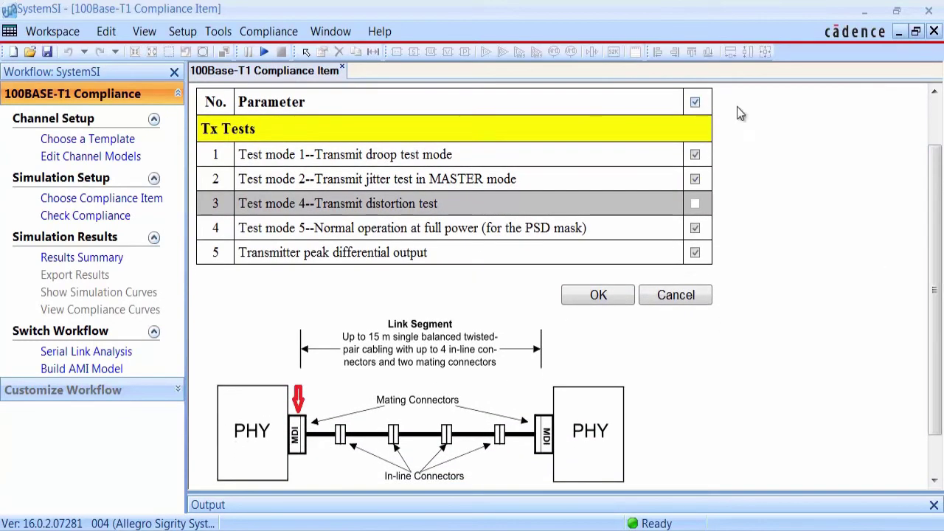
left_click(597, 297)
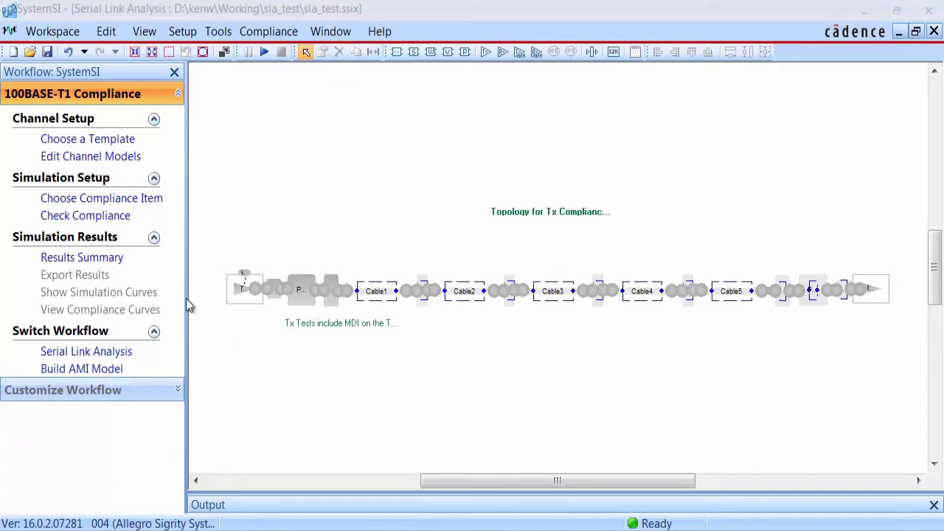
Run the Tx compliance check, review the results summary where PSD fails, and view the Positive droop curve
left_click(85, 216)
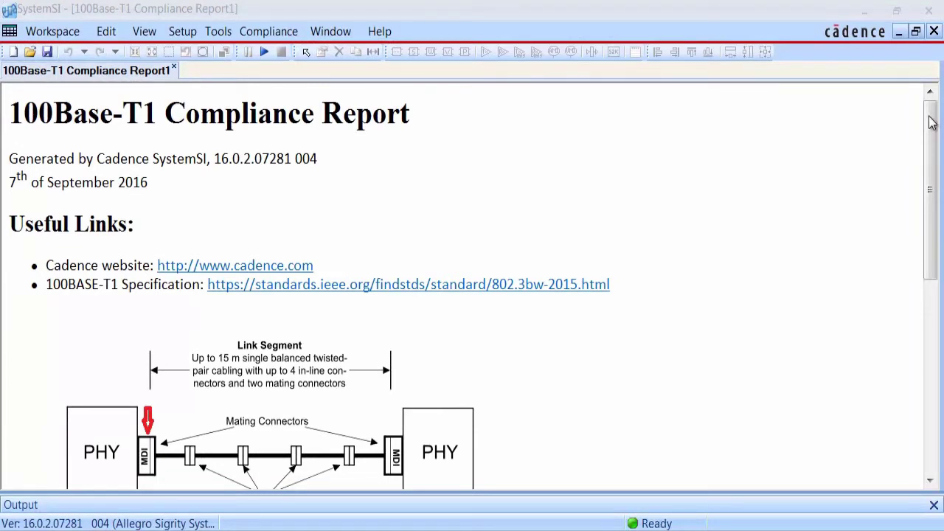
left_click_drag(932, 123, 942, 341)
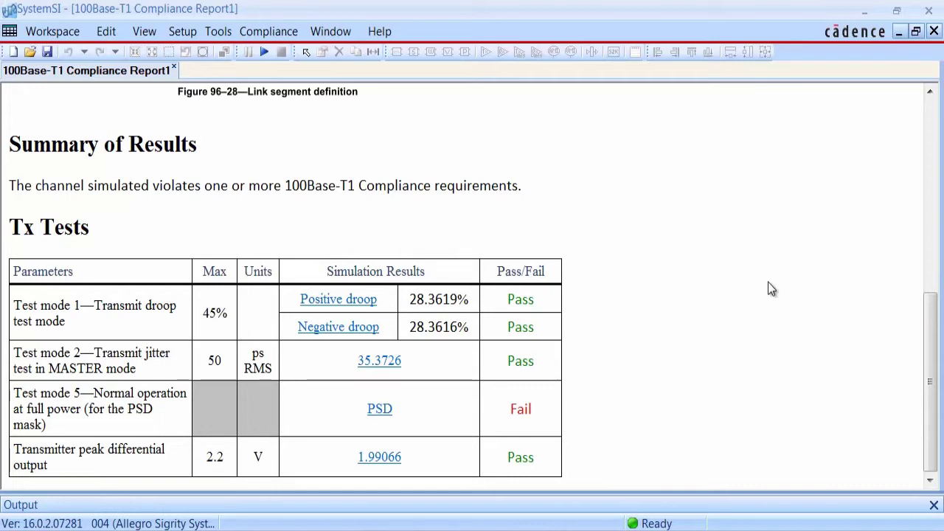
left_click(331, 305)
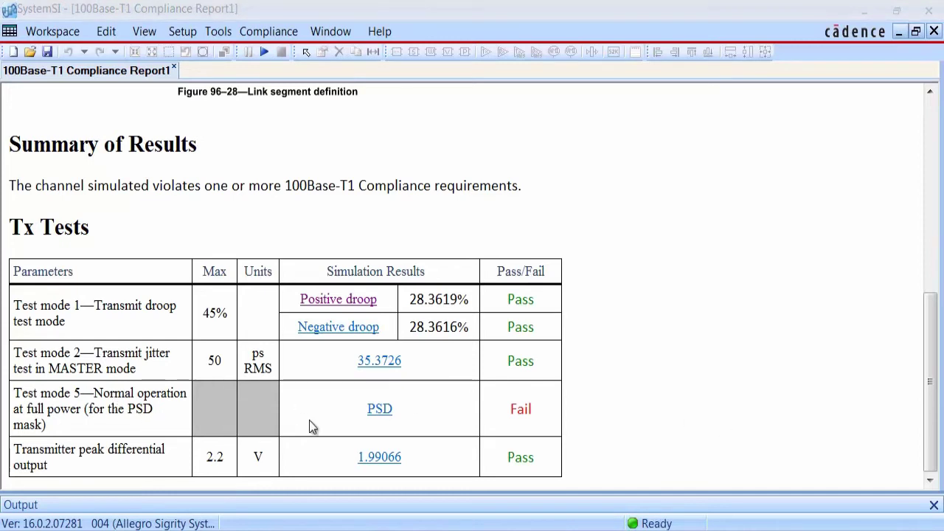
Plot the failing PSD curve against its mask, then plot and zoom into the Peak Differential Output curve
left_click(380, 413)
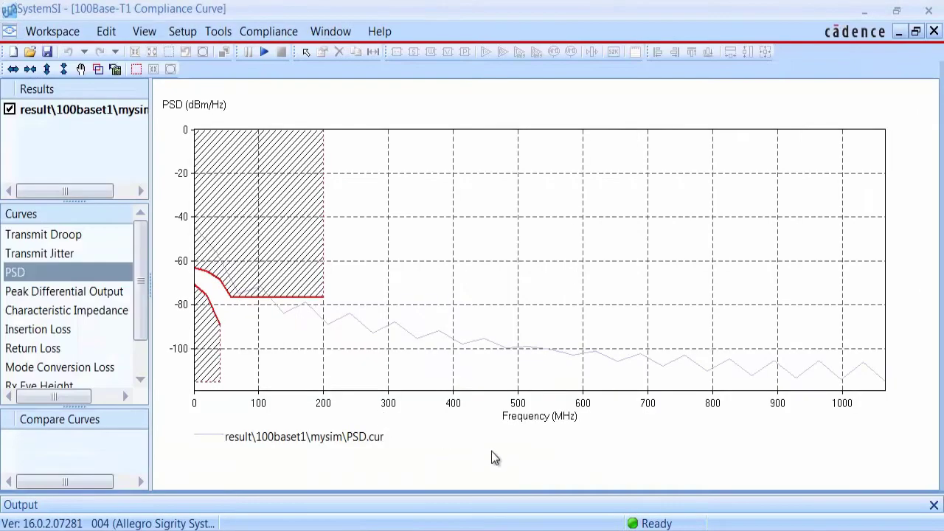
left_click(208, 437)
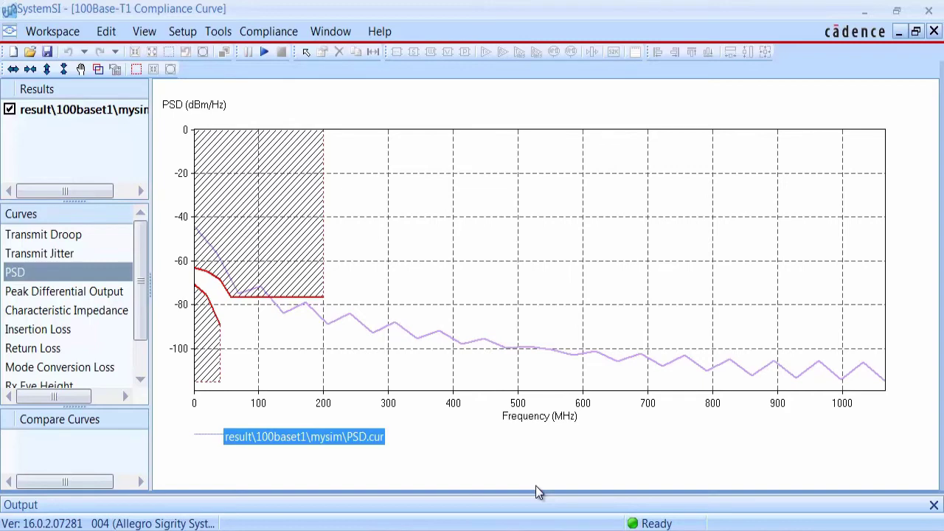
key("ctrl+F4")
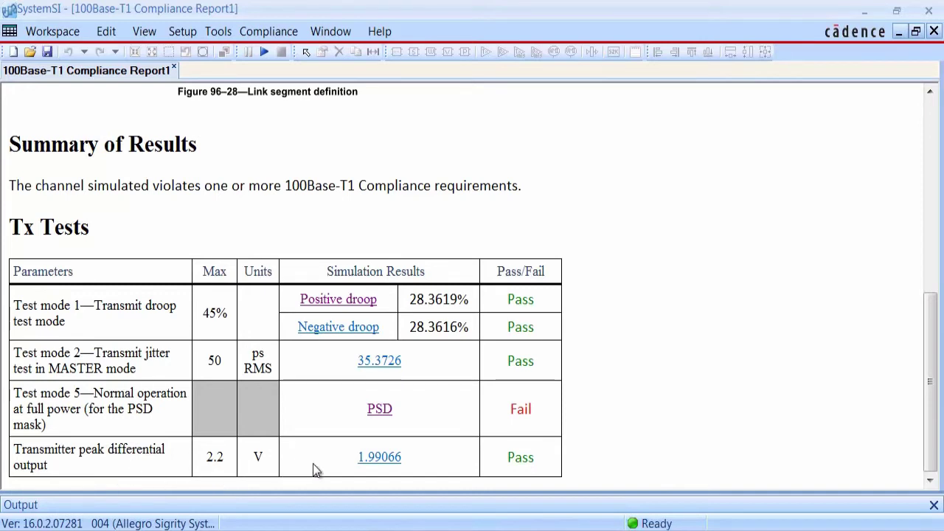
left_click(366, 464)
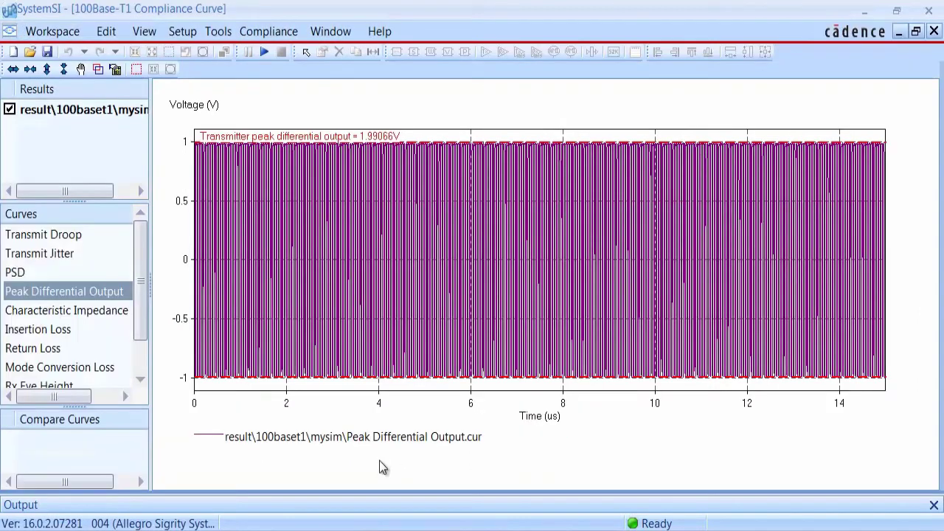
left_click_drag(435, 135, 472, 388)
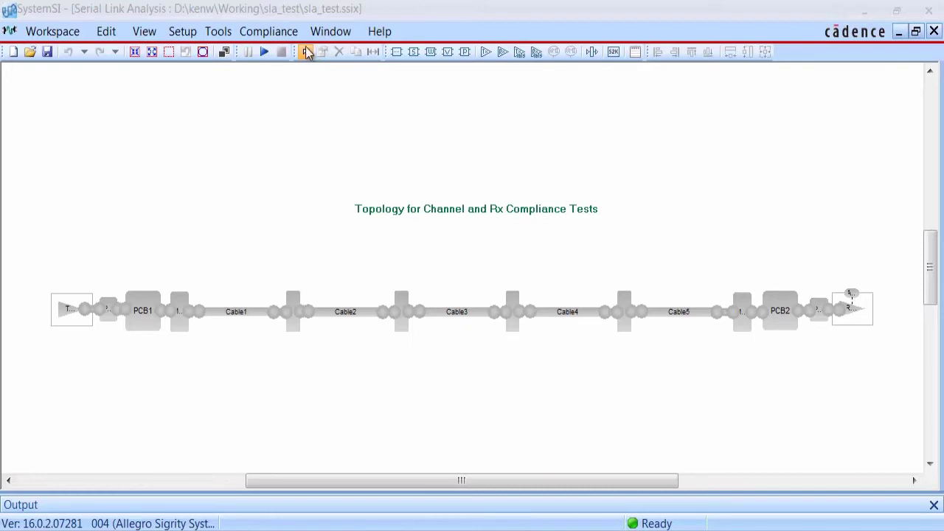
Zoom onto the Tx1 end of the Channel and Rx topology and scroll across the cables to Rx1
left_click(169, 53)
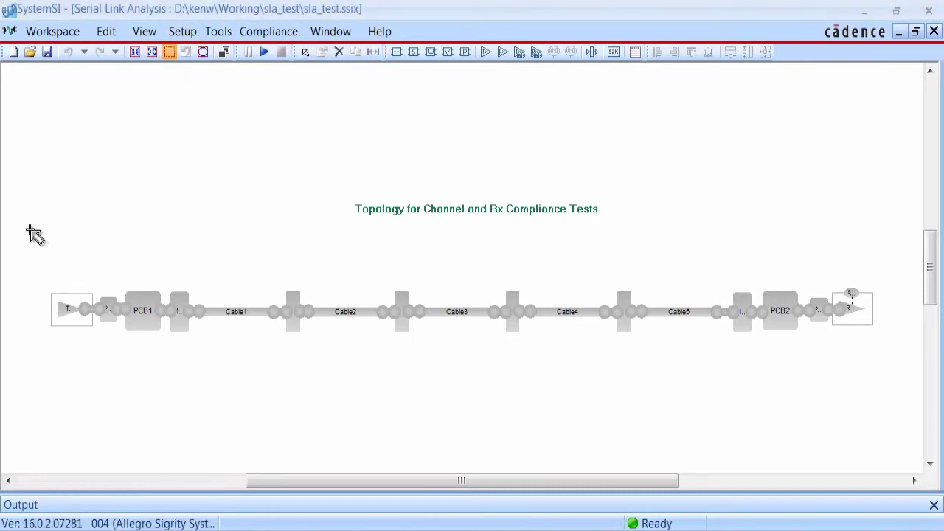
left_click_drag(29, 229, 309, 378)
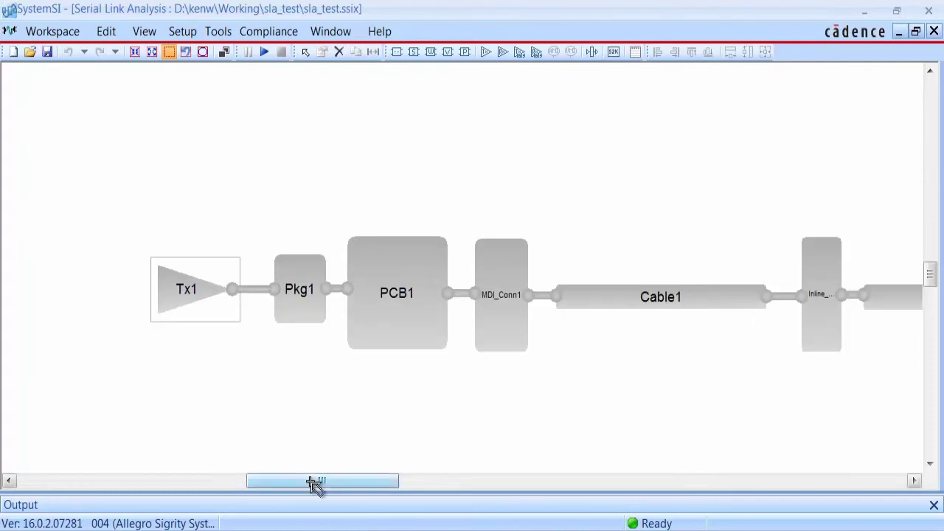
left_click(305, 52)
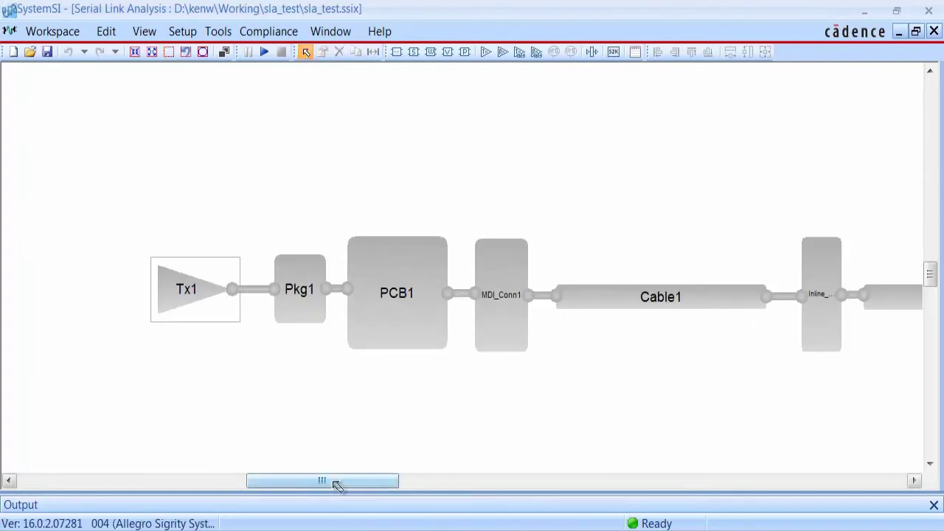
left_click_drag(332, 482, 526, 489)
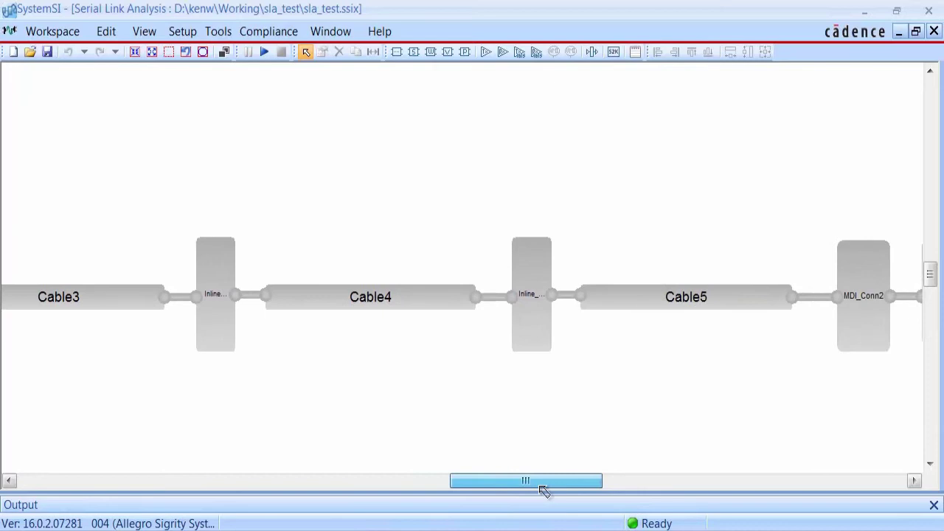
left_click_drag(544, 492, 594, 491)
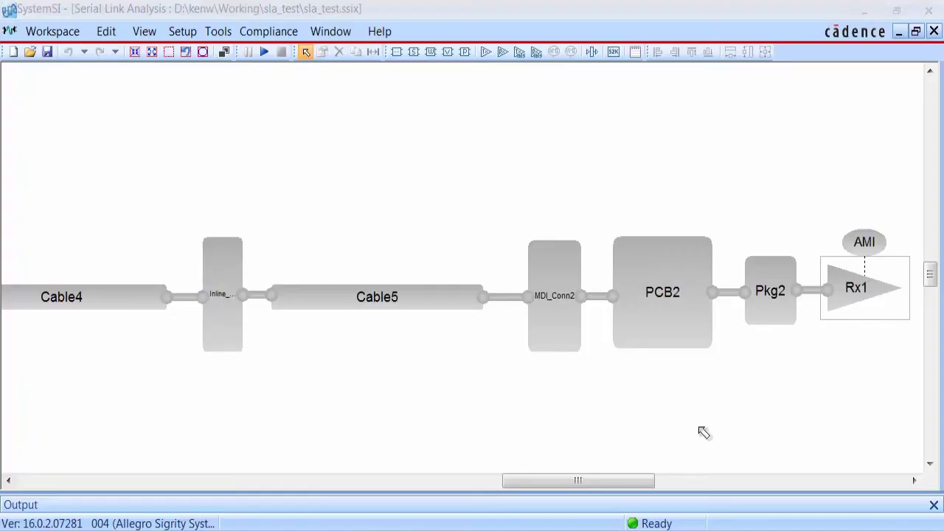
Inspect the receiver AMI model's agc, cte and dfe parameter groups
left_click(864, 244)
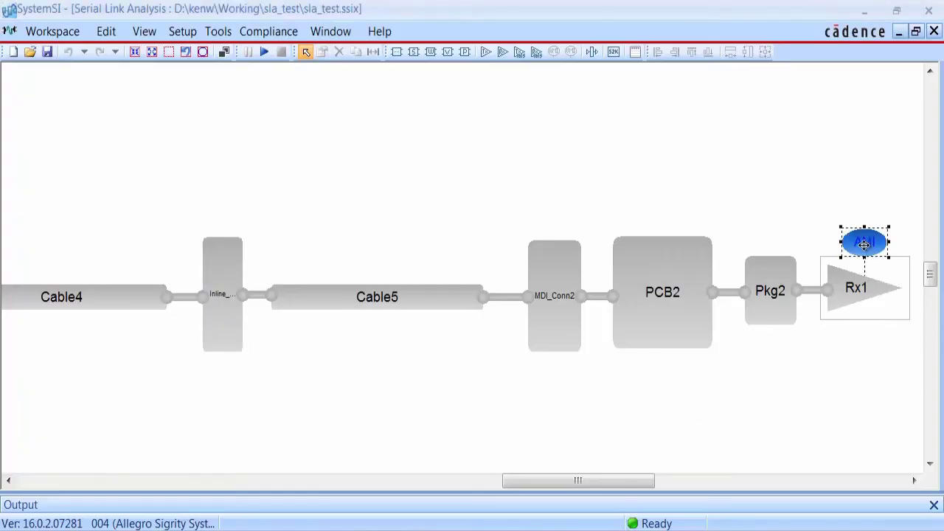
double_click(864, 245)
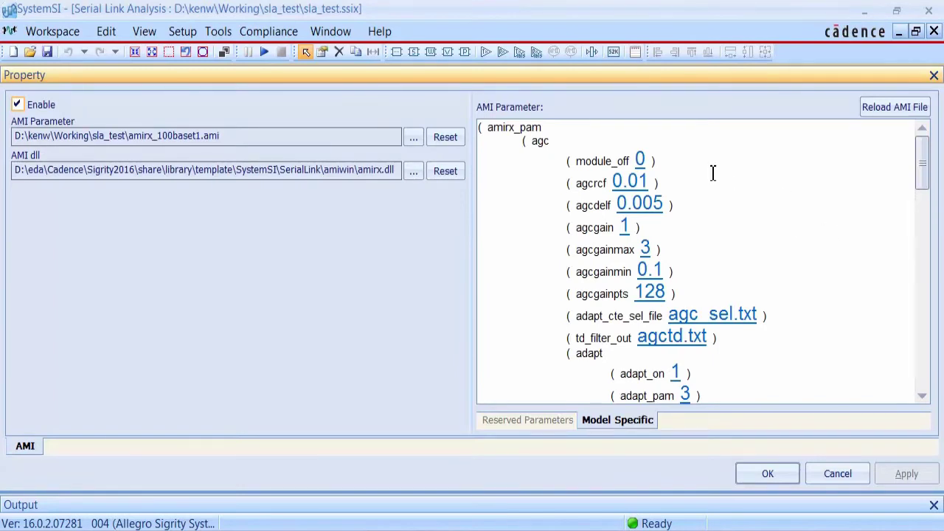
left_click(541, 140)
left_click_drag(921, 169, 921, 220)
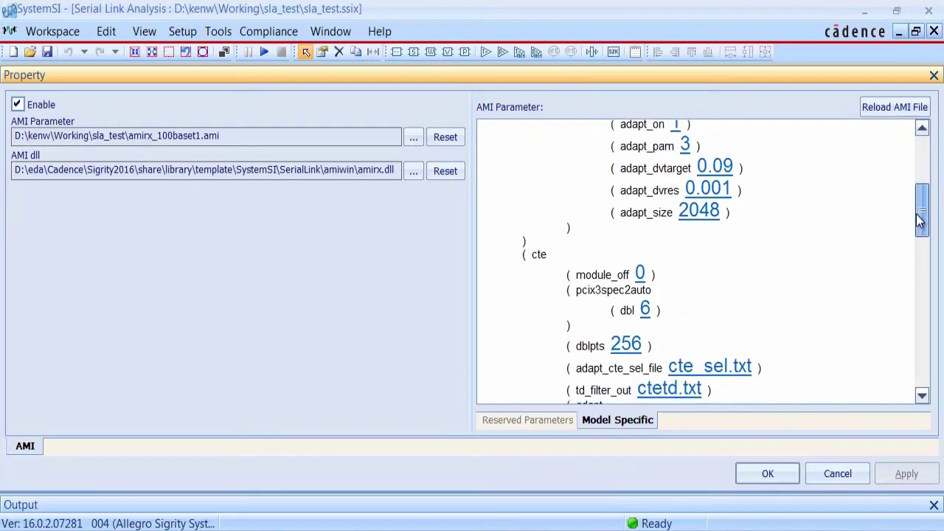
left_click(541, 247)
left_click_drag(921, 225, 921, 280)
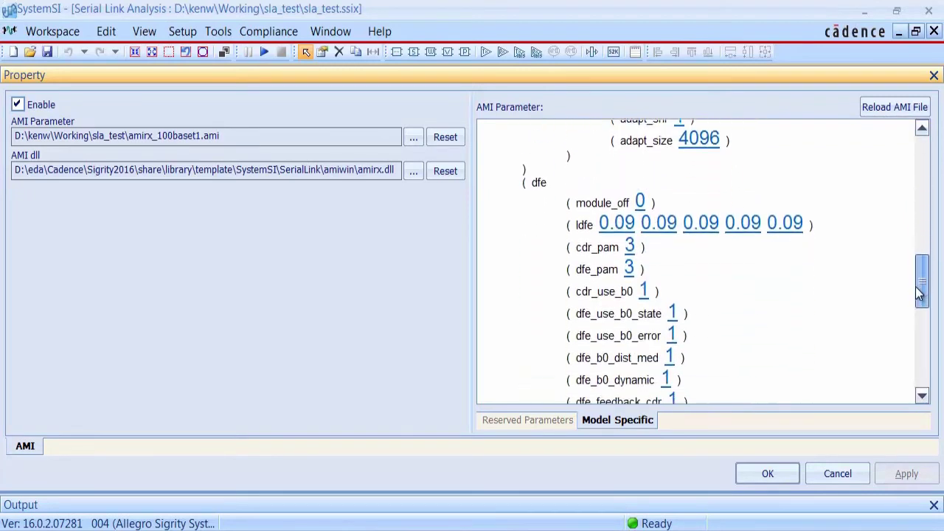
left_click(540, 171)
left_click_drag(921, 273, 914, 141)
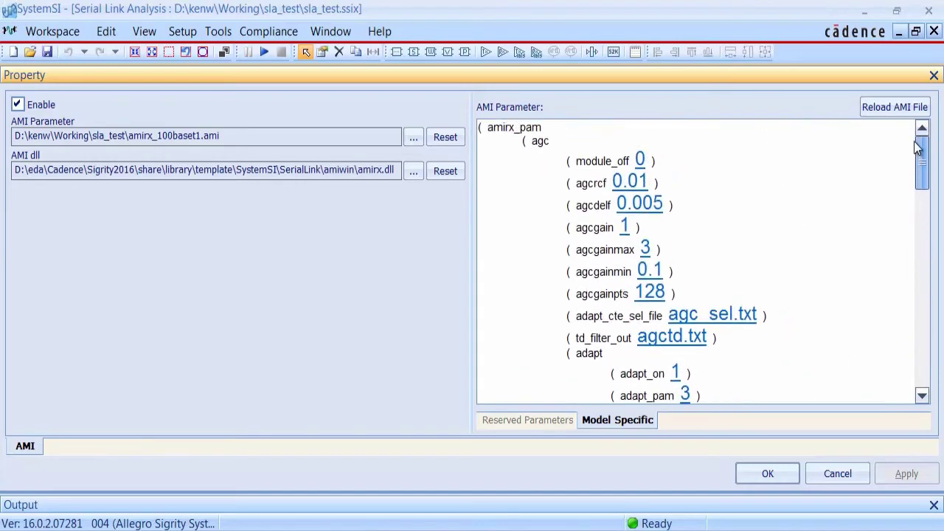
Close the AMI properties without changes and fit the whole topology in view
left_click(837, 476)
left_click(203, 53)
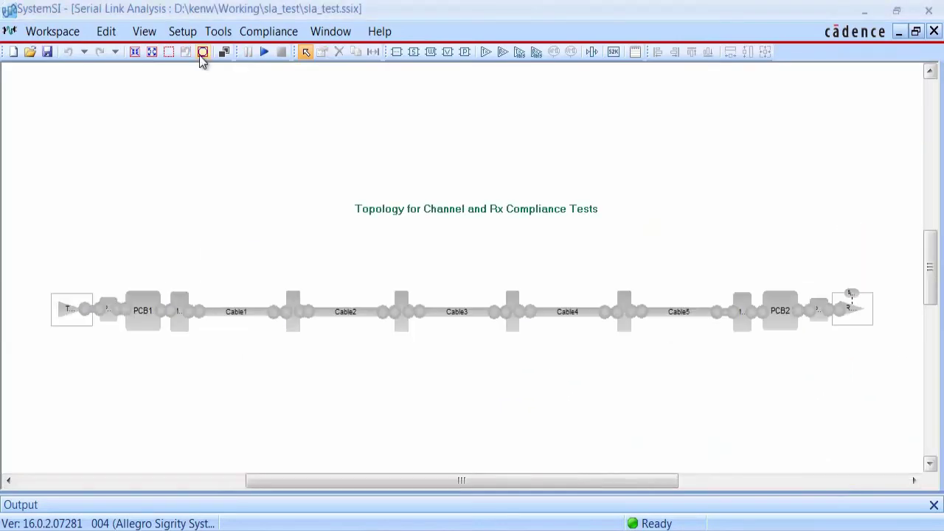
left_click(145, 37)
Show the Workflow pane and open the 100BASE-T1 Choose Compliance Item page
mouse_move(191, 72)
left_click(238, 69)
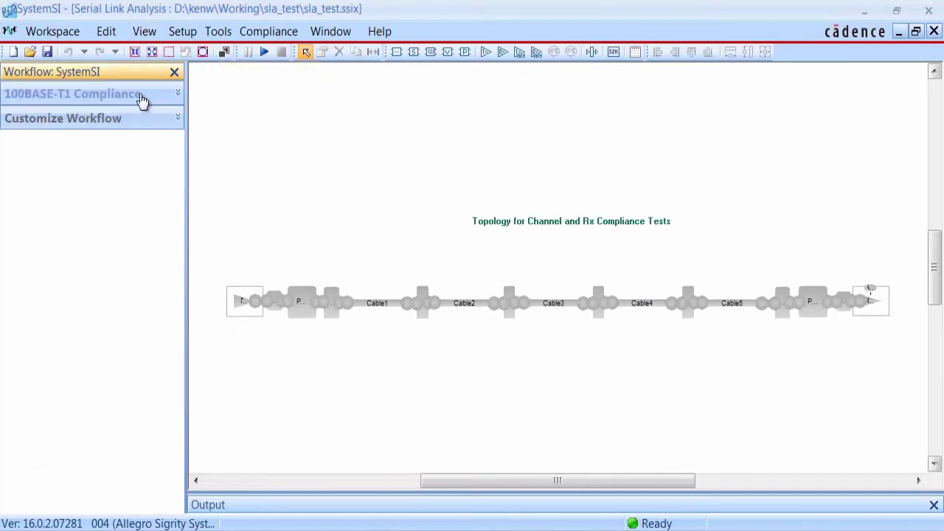
left_click(140, 99)
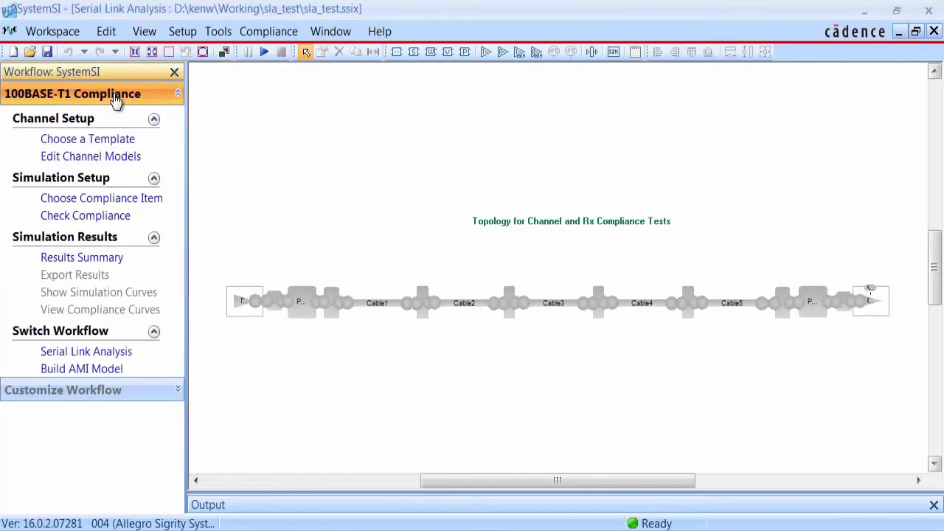
left_click(96, 199)
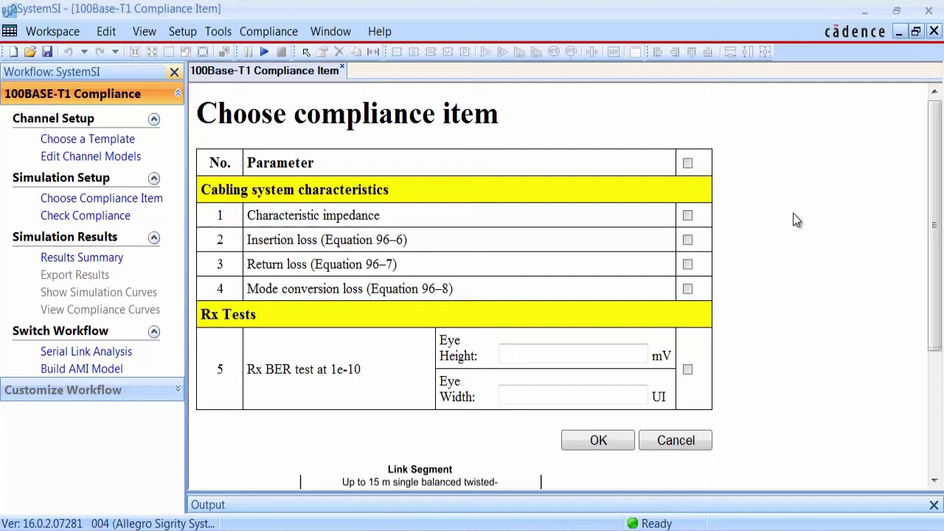
Set eye height limit 50 mV and eye width limit 0.5 UI, and select all five items
left_click(543, 352)
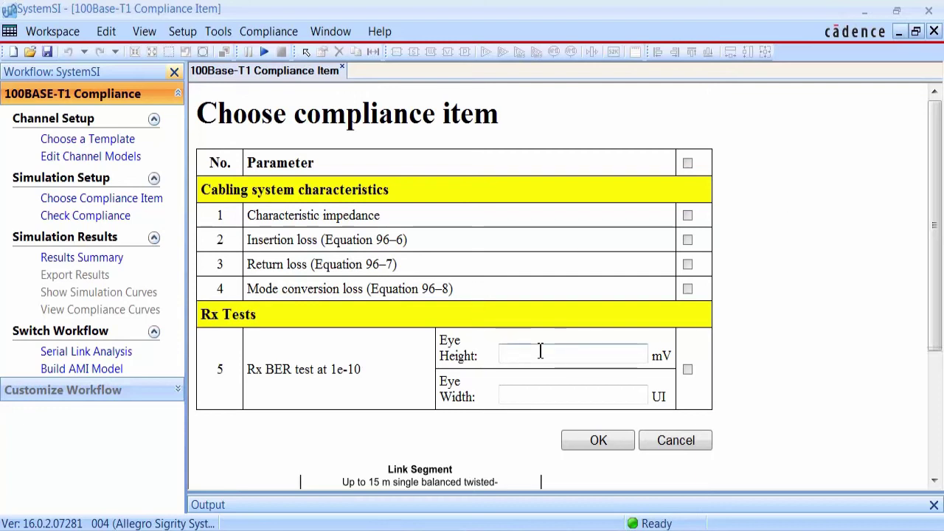
type("50")
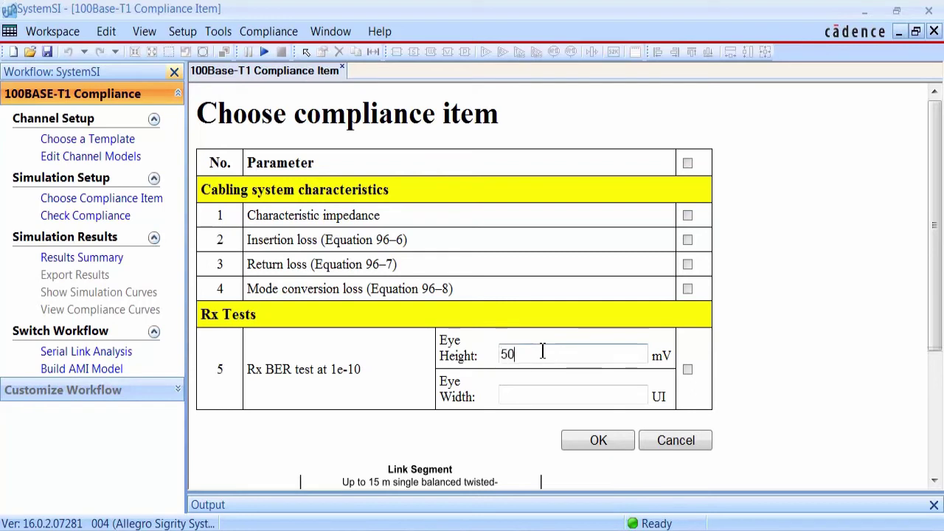
left_click(535, 393)
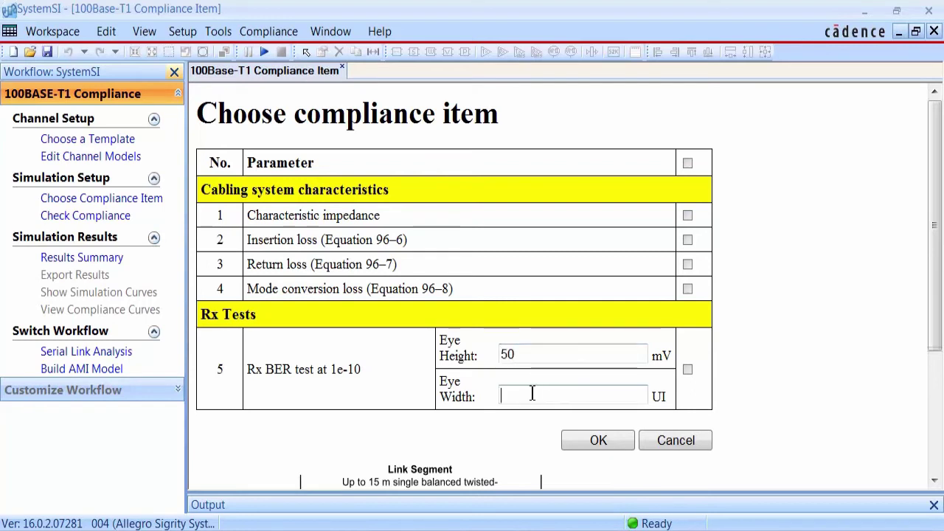
type("0.5")
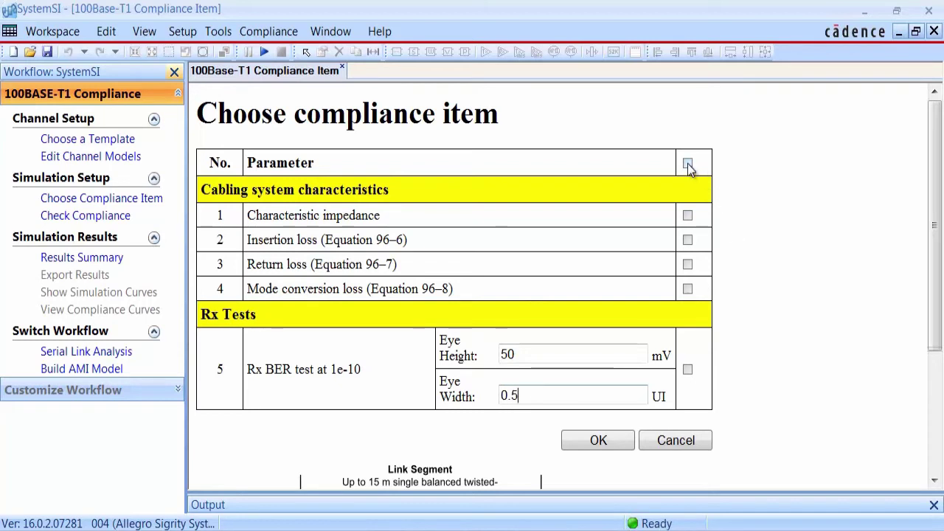
left_click(688, 164)
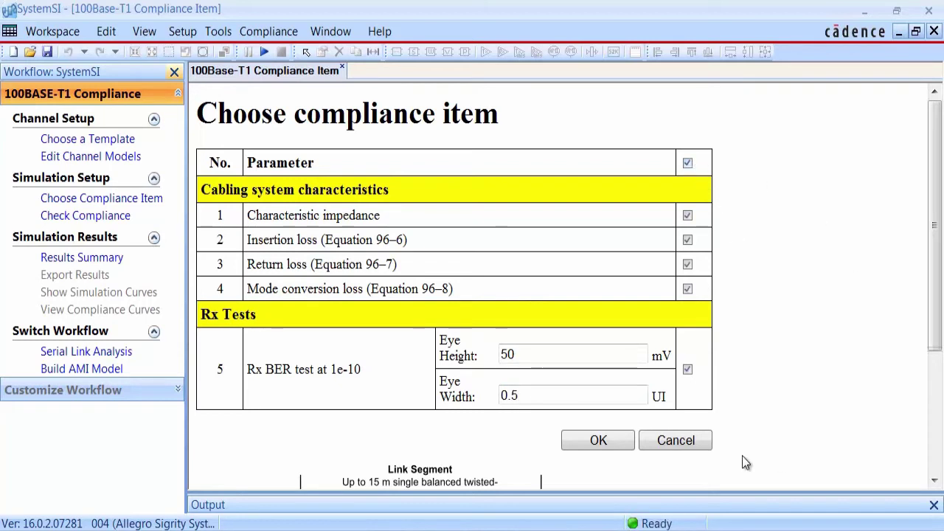
Run the channel and Rx compliance check and scroll the new report to the Summary of Results
left_click(601, 439)
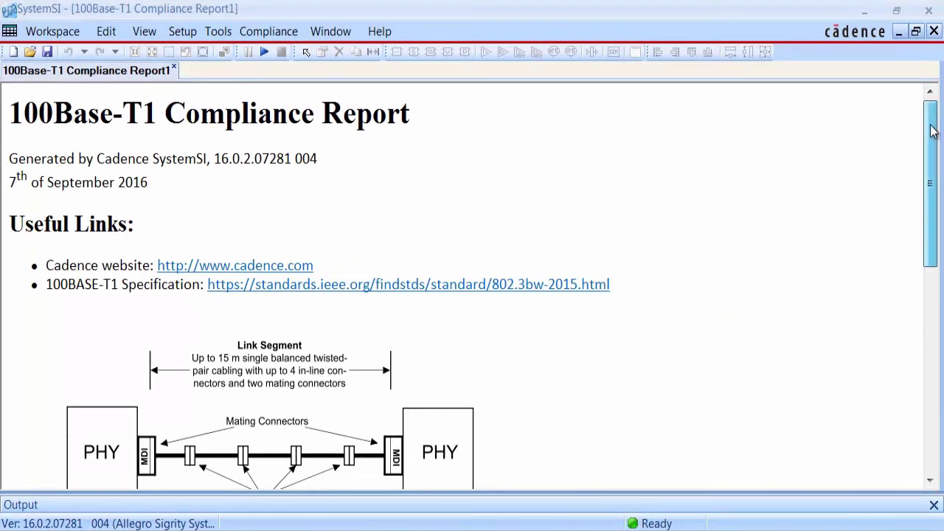
left_click_drag(933, 131, 920, 346)
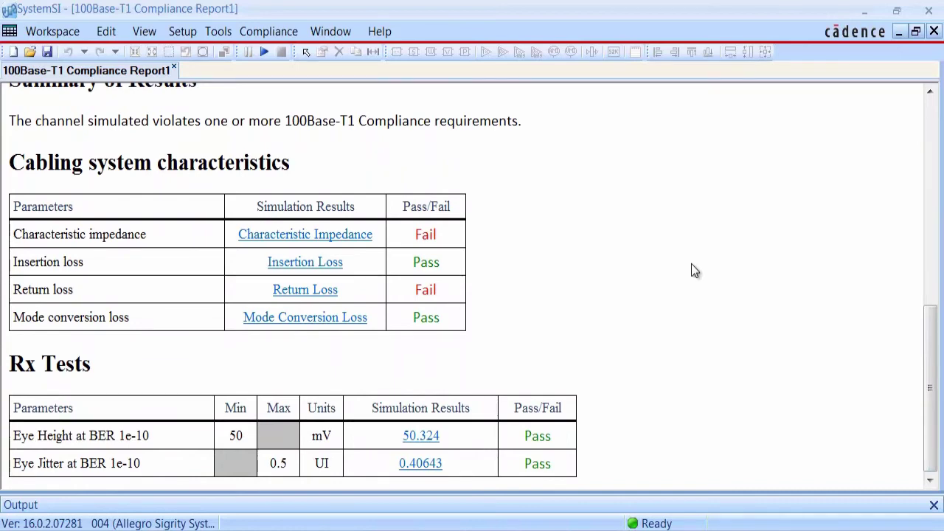
Open the Characteristic Impedance curve and zoom into the impedance spike near 36 ns
left_click(340, 239)
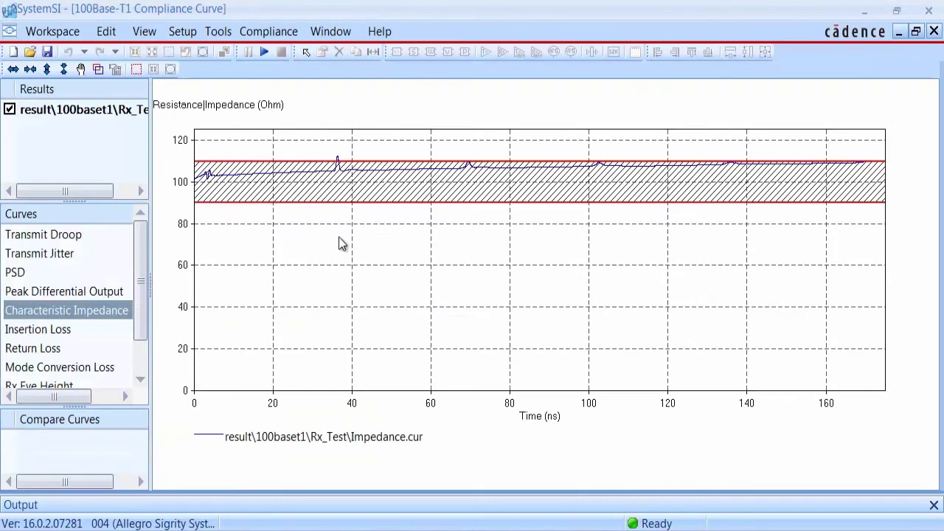
left_click(137, 71)
left_click_drag(291, 144, 375, 193)
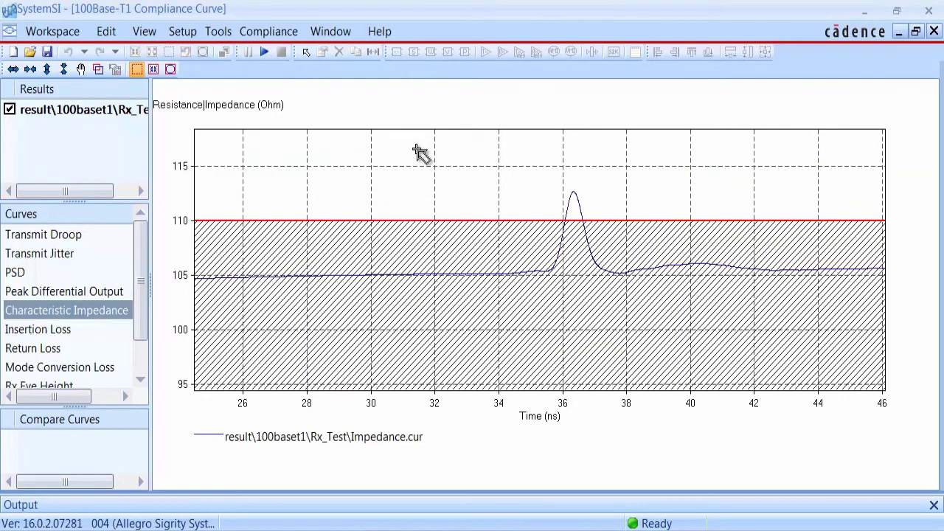
Show Insertion Loss, then Return Loss, zooming on the SDD[2,2] peak near 33 MHz
left_click(38, 337)
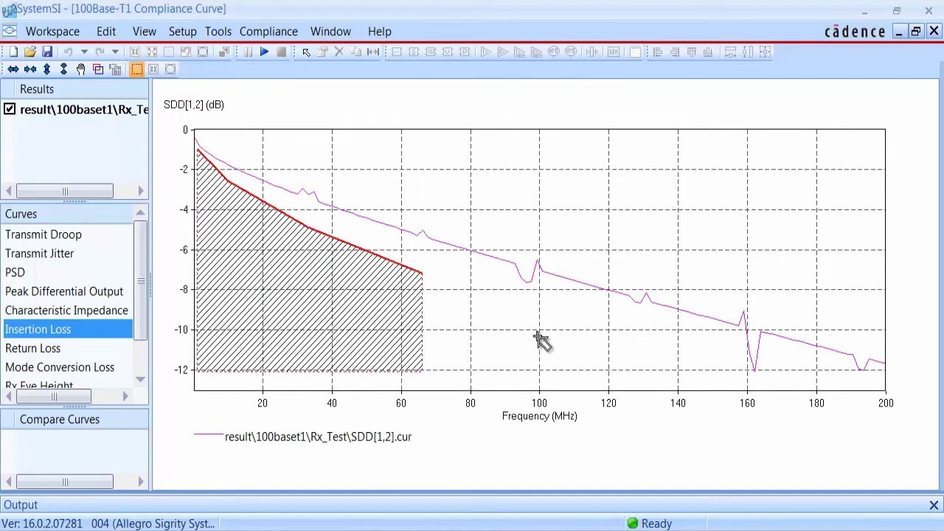
left_click(51, 353)
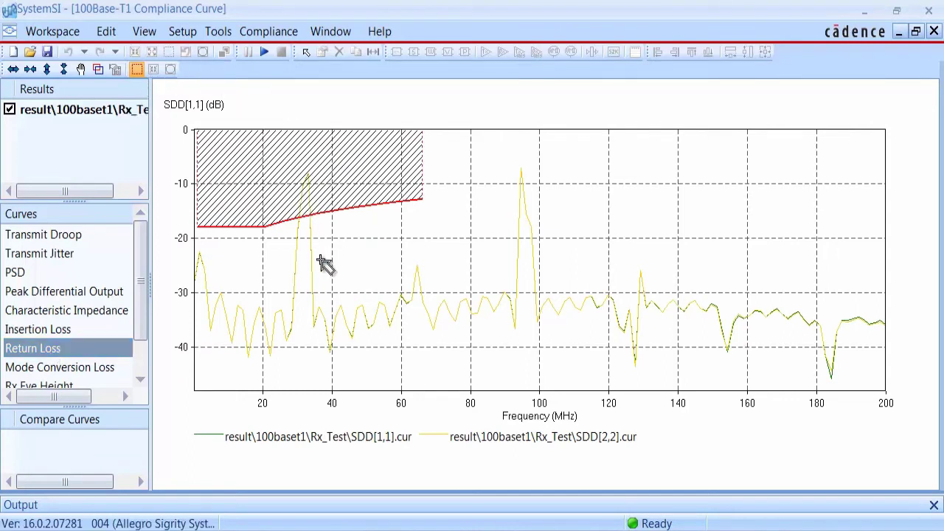
left_click_drag(354, 285, 278, 121)
left_click(429, 434)
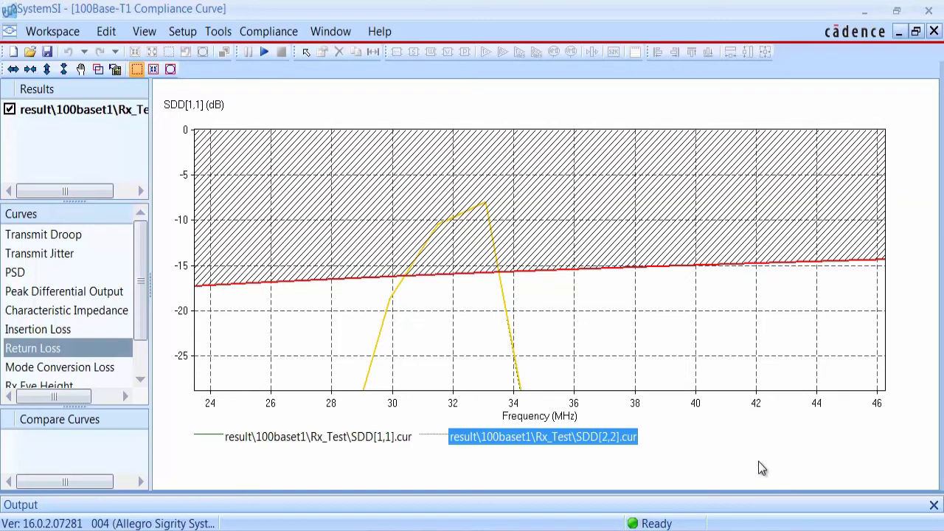
Fit the curve view, check the Mode Conversion Loss curves against their limit, and close the curve window
left_click(170, 69)
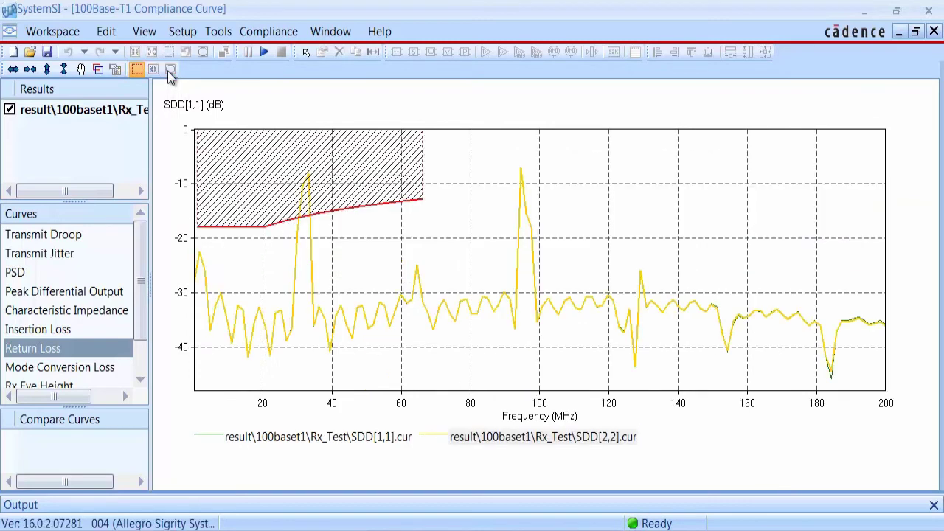
left_click(68, 369)
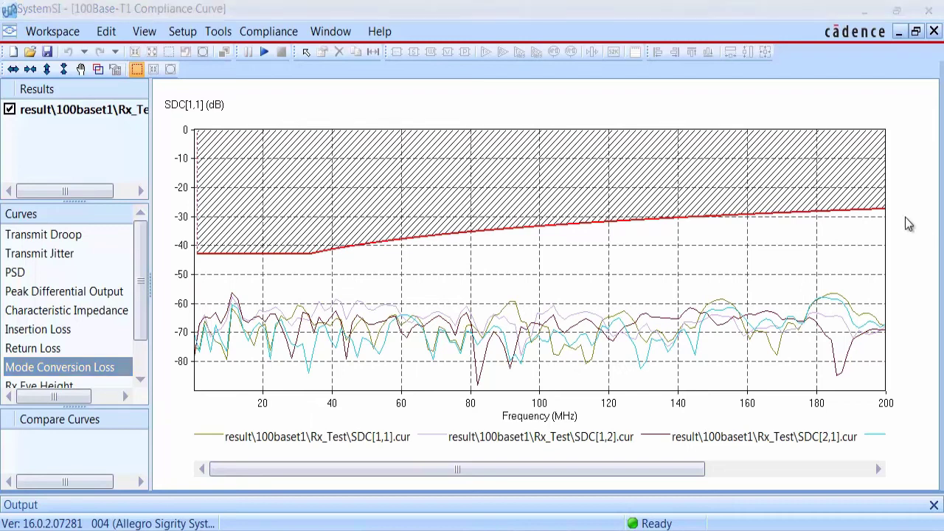
left_click(933, 32)
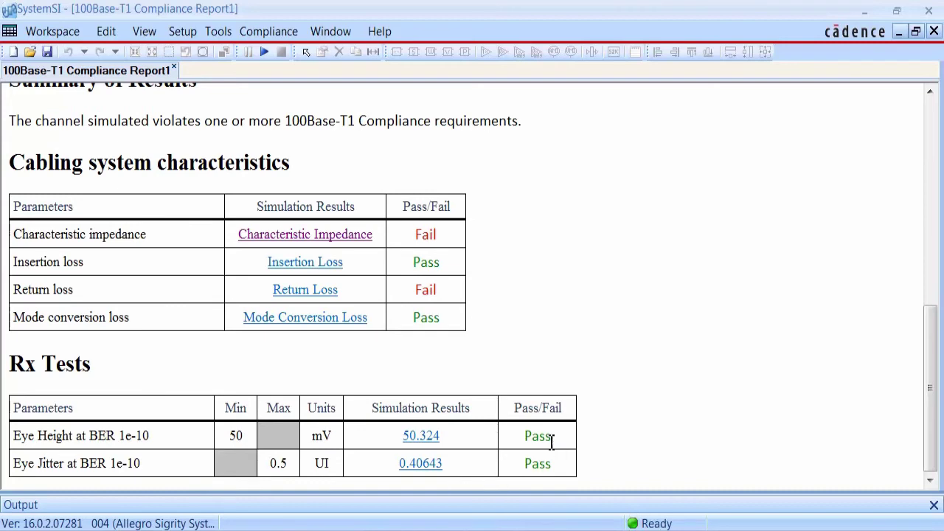
Open the Rx Eye Height BER curve behind the 50.324 mV result, then view the Rx Eye Width curve
left_click(427, 438)
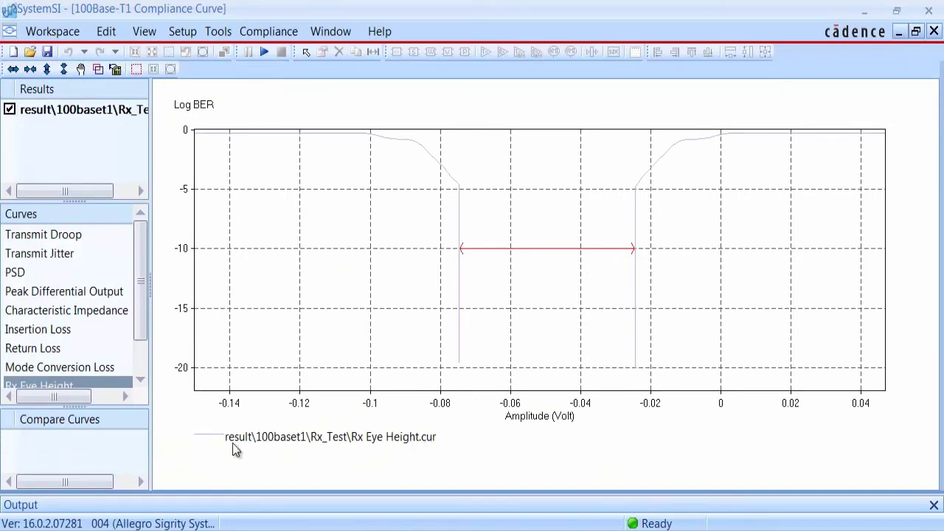
left_click(209, 440)
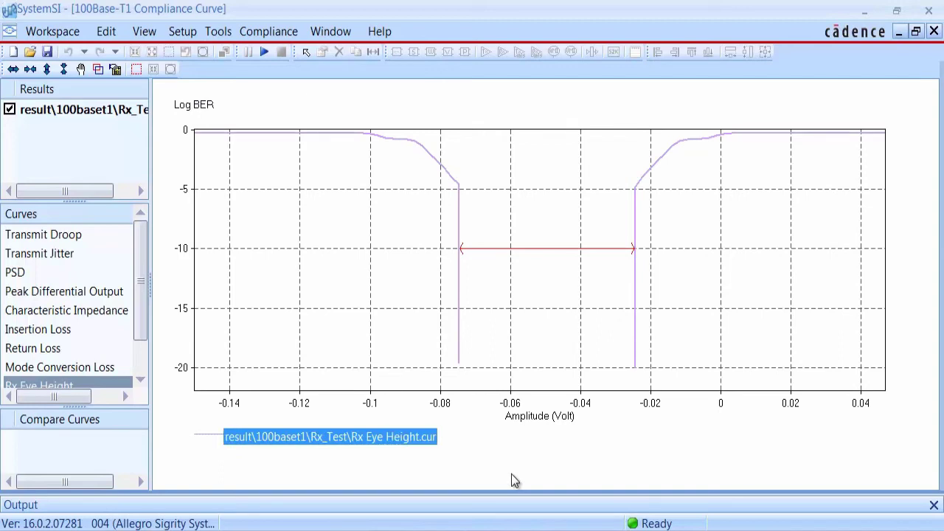
left_click(141, 379)
left_click(140, 379)
left_click(71, 367)
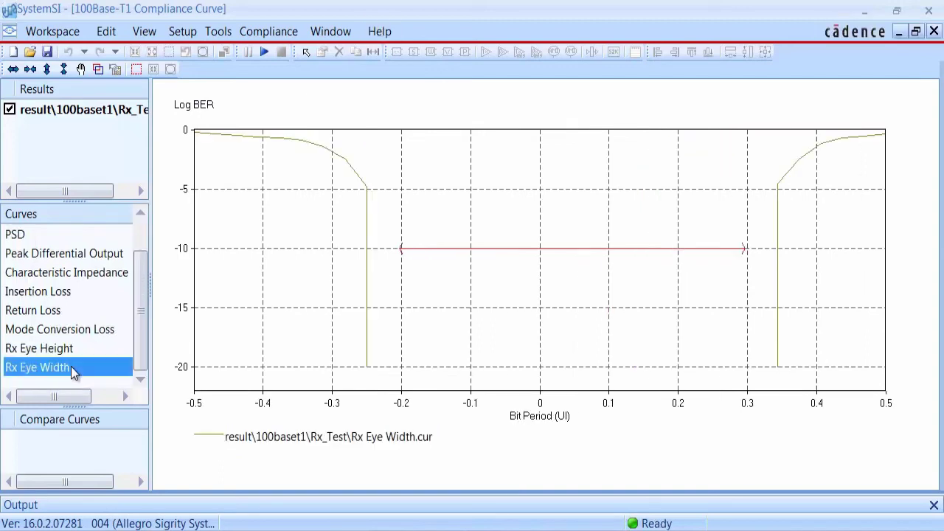
left_click(208, 440)
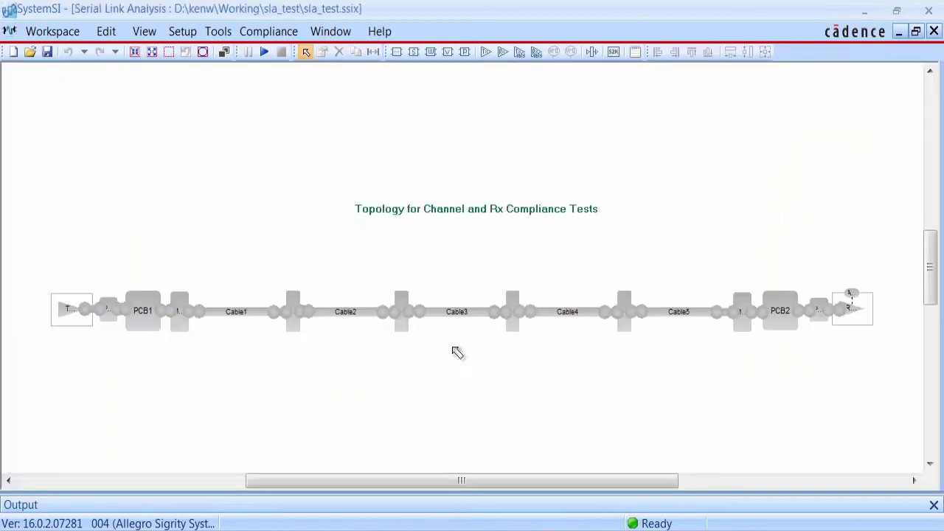
Run a new channel simulation named Rx_Test and wait for it to finish
left_click(264, 52)
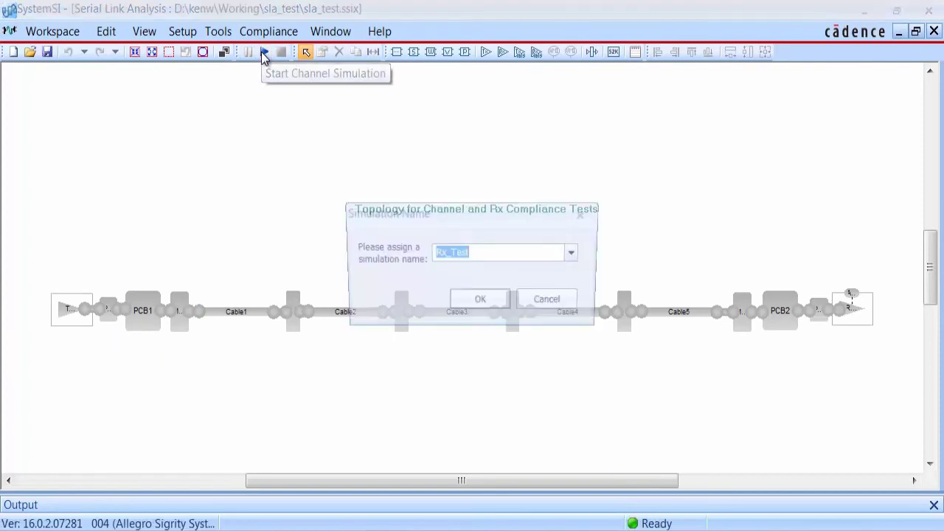
left_click(461, 310)
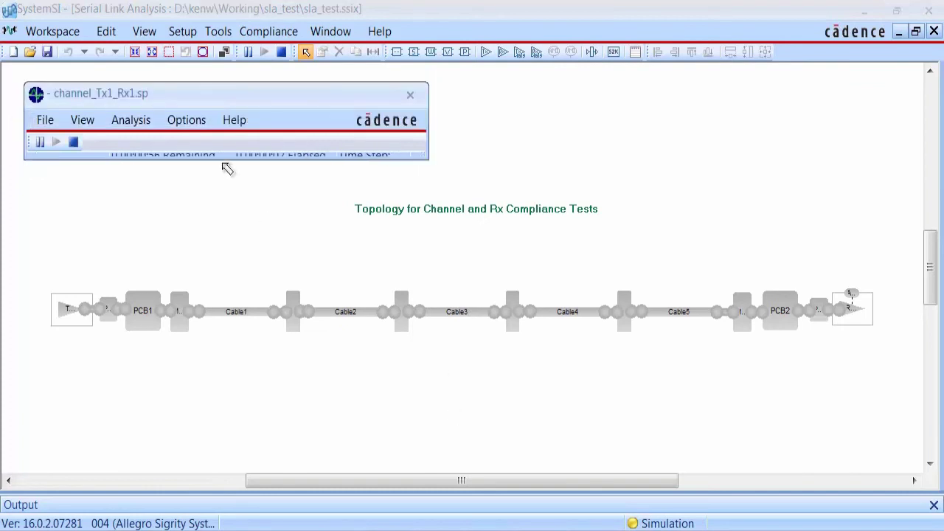
left_click_drag(221, 158, 221, 166)
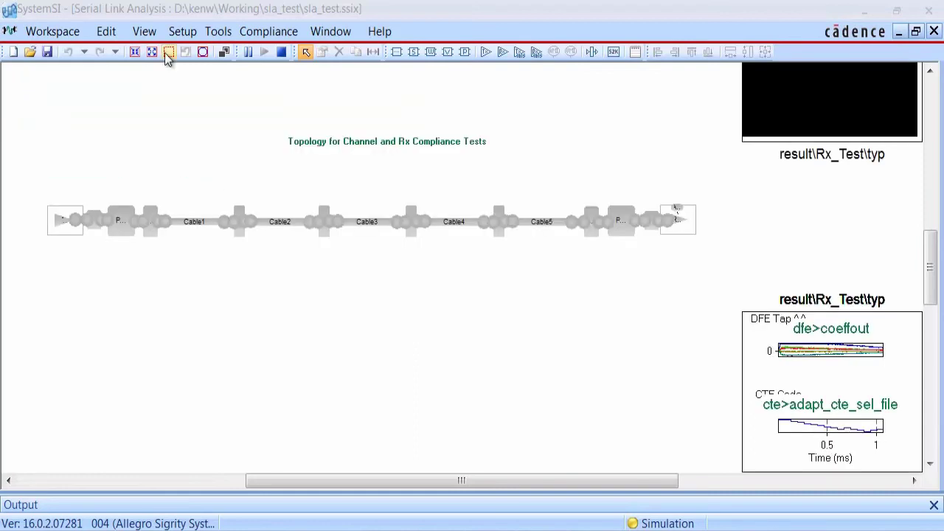
left_click(168, 52)
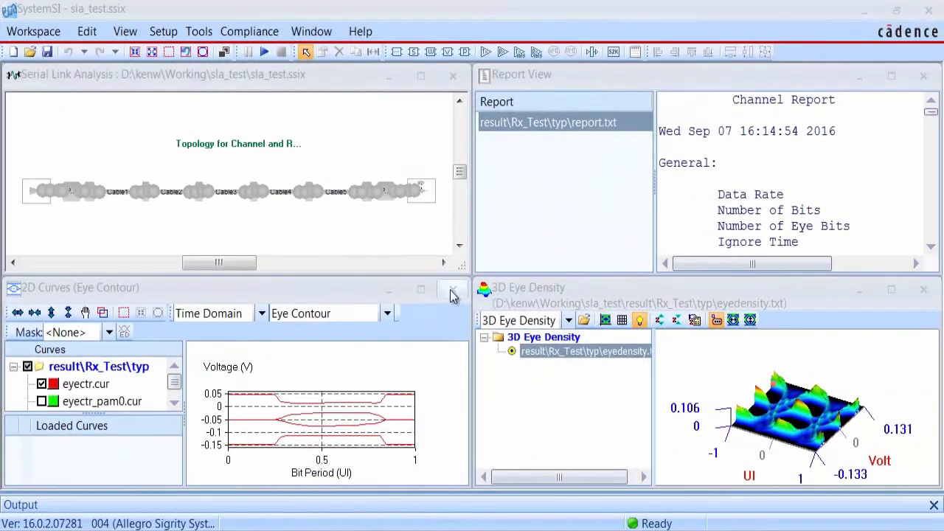
Maximize the eye contour plot and show only the eyectr_pam0 and eyectr_pam1 contours
left_click(421, 289)
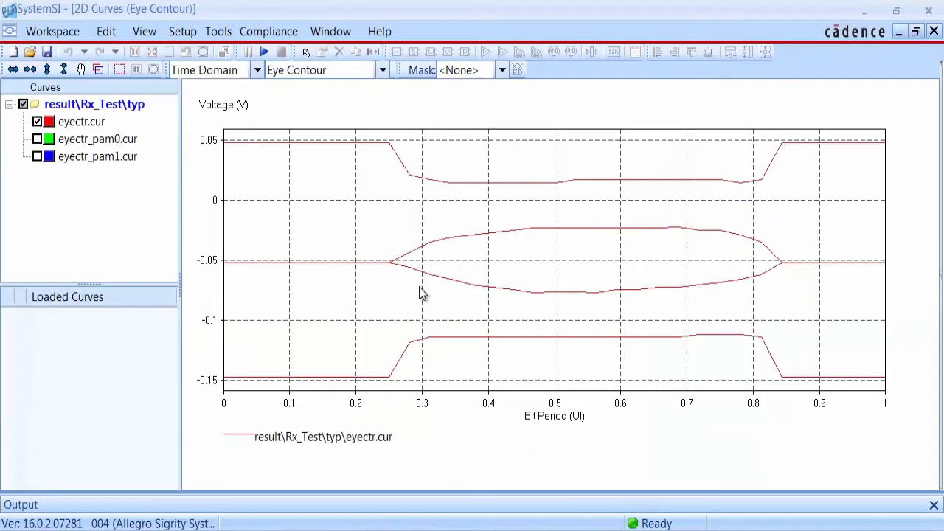
left_click(37, 139)
left_click(37, 157)
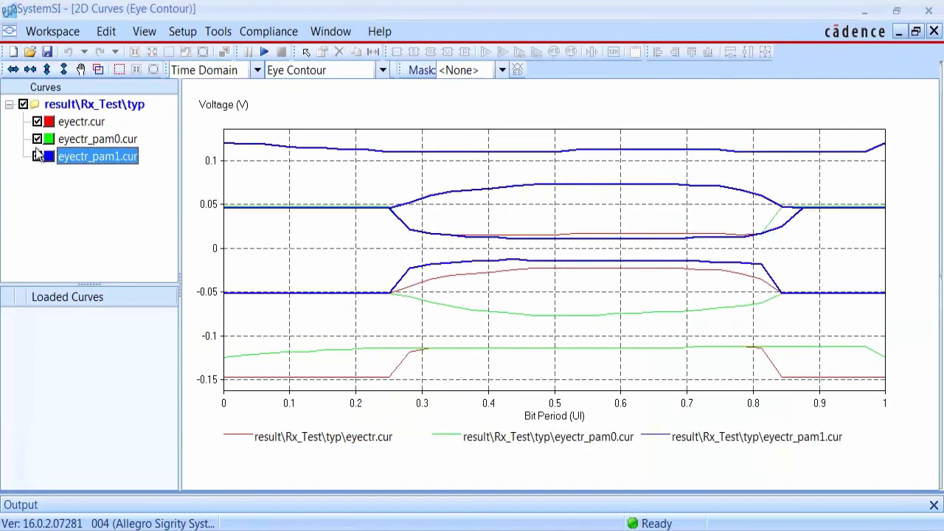
left_click(38, 122)
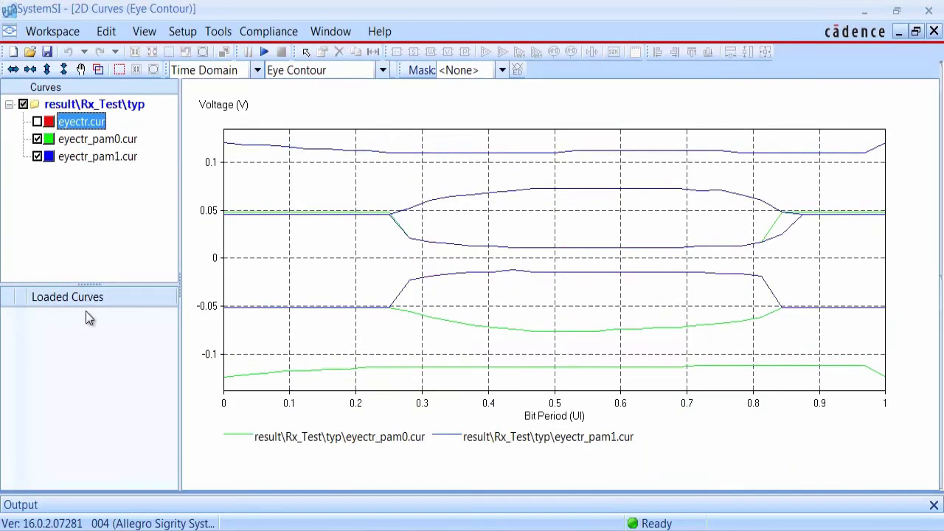
Switch to Noise Bathtub and plot only nbathtub_pam0 and nbathtub_pam1
left_click(319, 73)
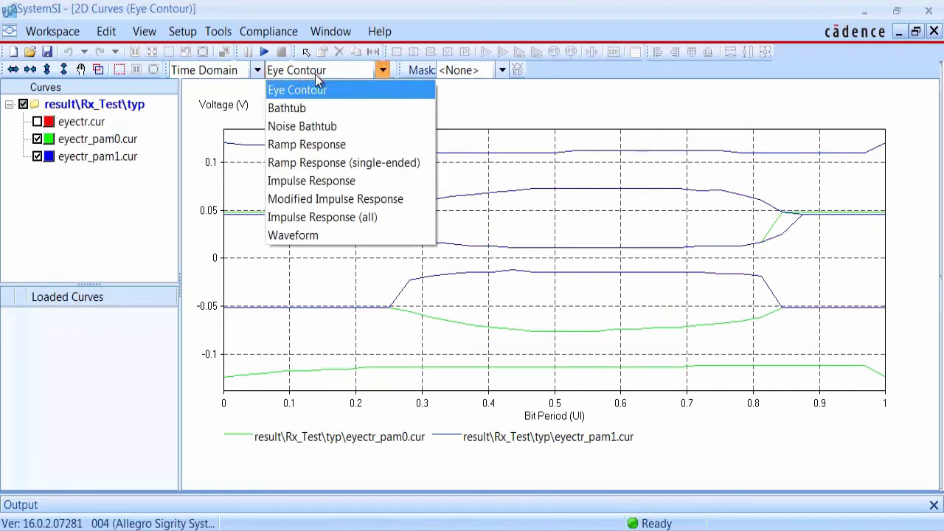
left_click(301, 127)
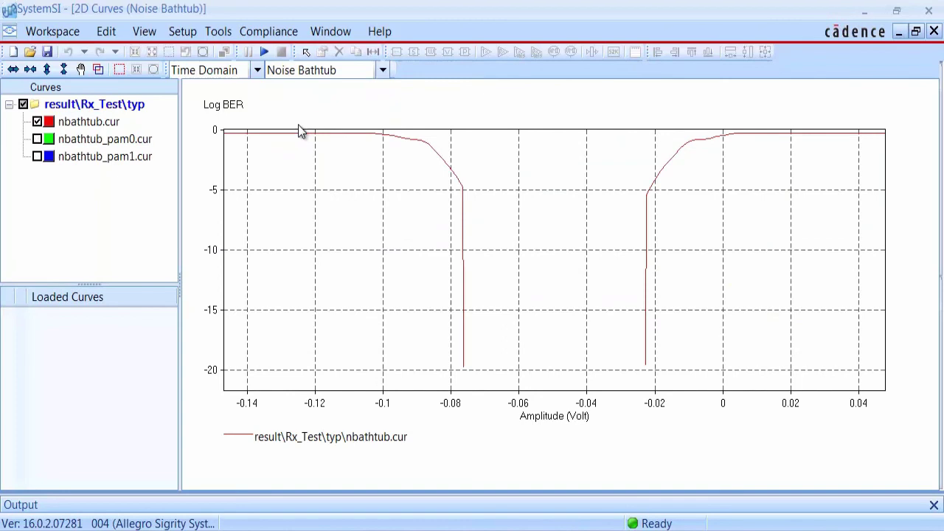
left_click(37, 138)
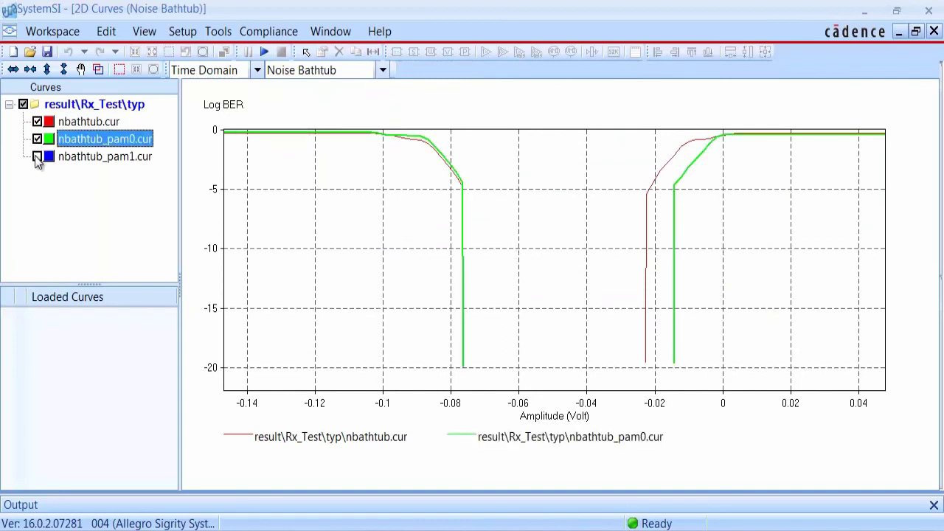
left_click(37, 156)
left_click(37, 122)
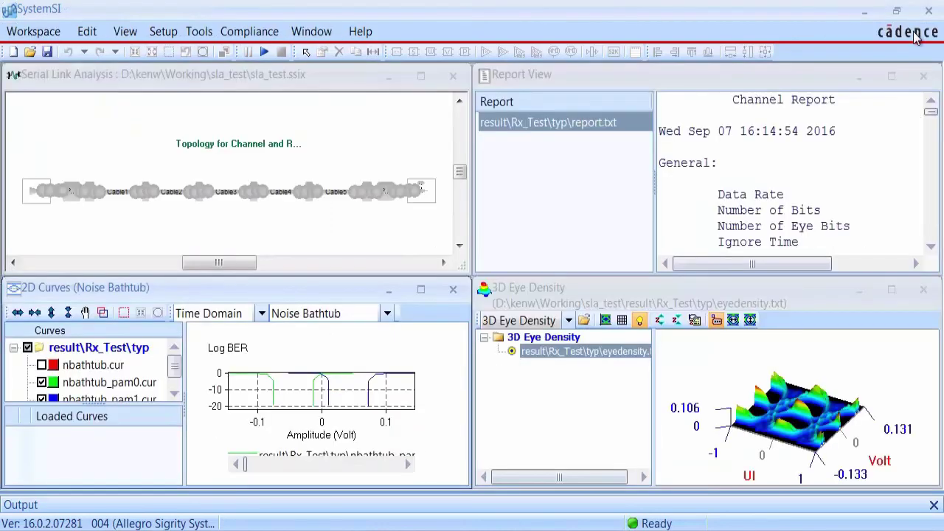
Maximize the 3D eye density plot, toggle Top View on and off, and tilt the surface
left_click(891, 291)
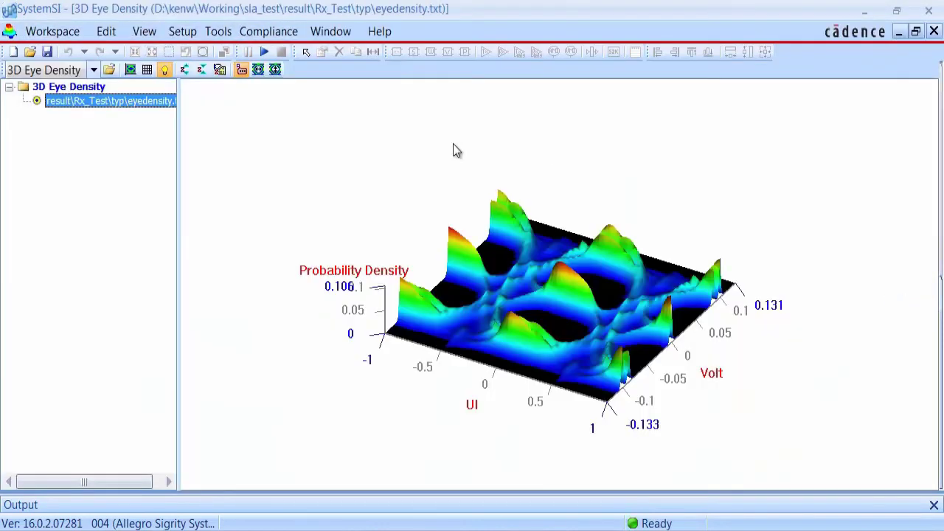
left_click(131, 70)
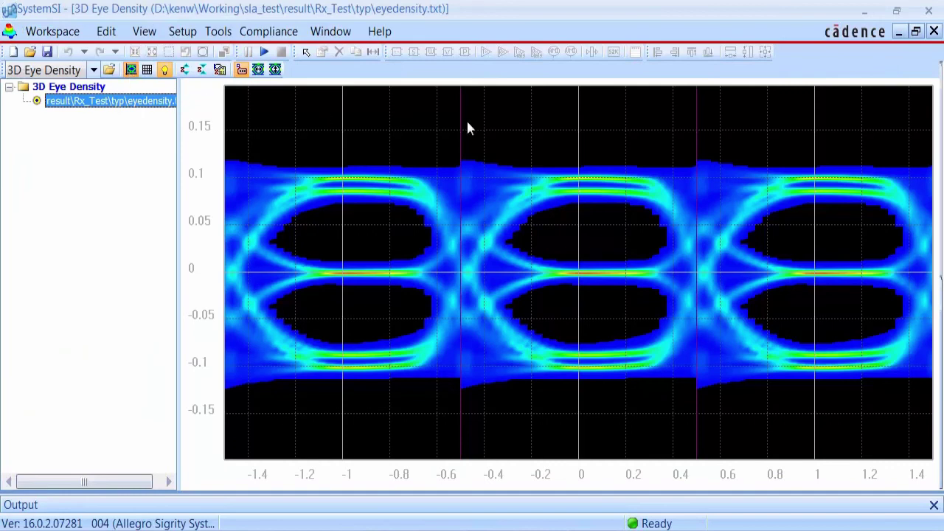
left_click(131, 71)
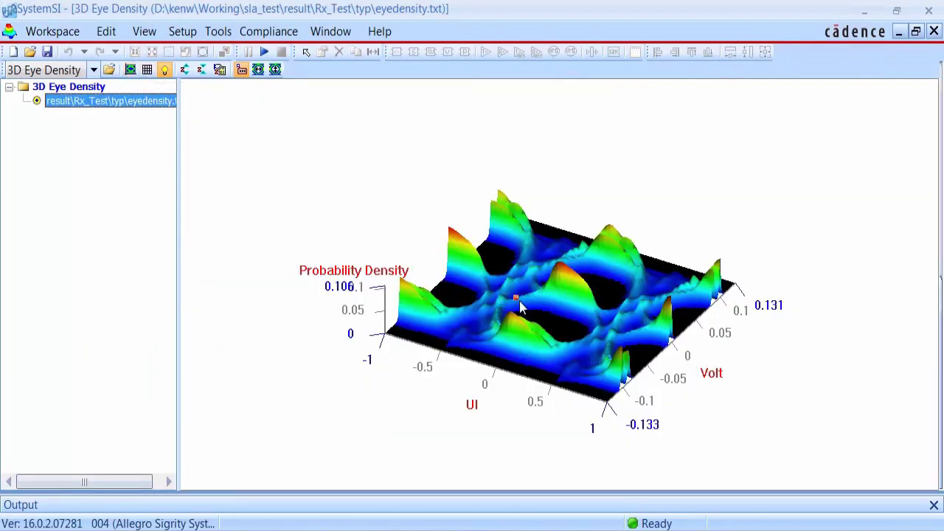
mouse_move(498, 304)
left_mouse_down()
mouse_move(484, 316)
mouse_move(498, 316)
mouse_move(501, 295)
mouse_move(489, 307)
left_mouse_up()
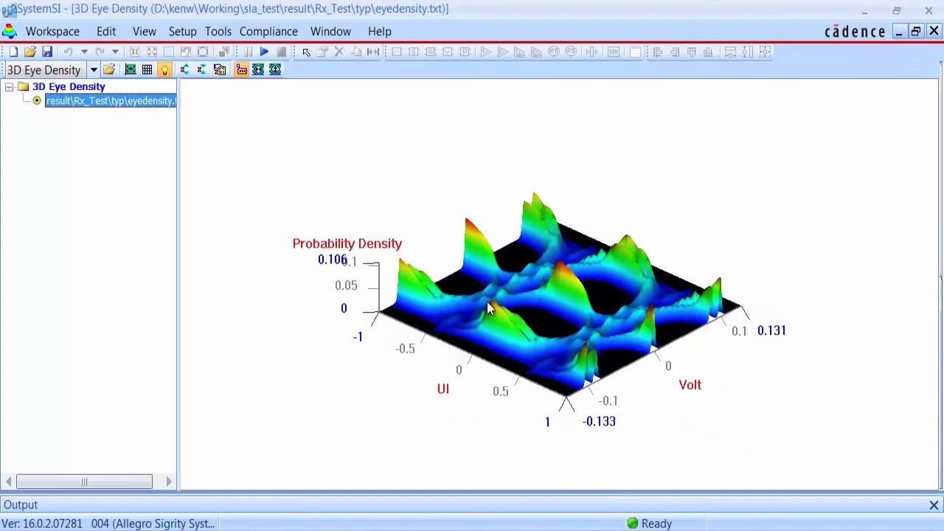